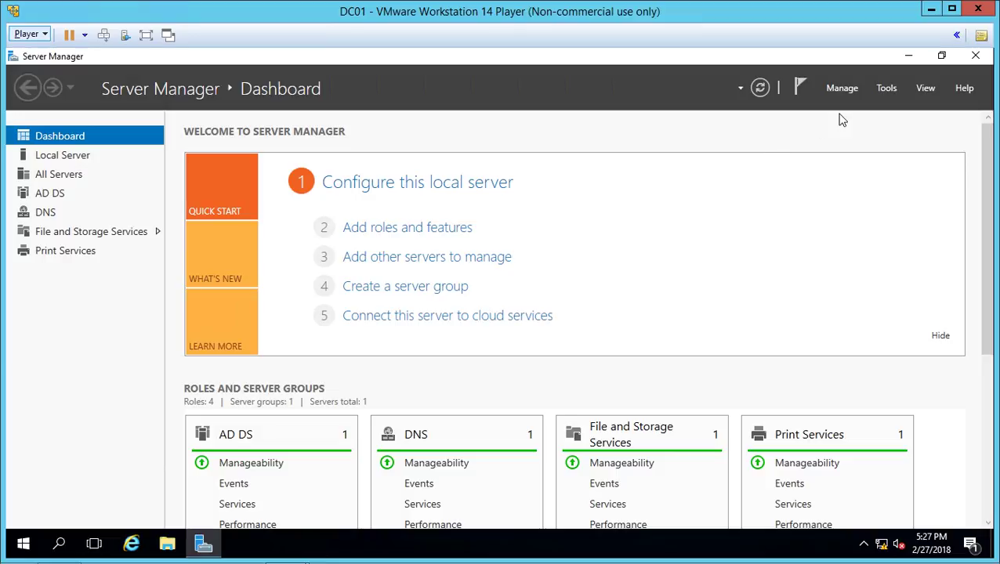
# Open Server Manager's Tools menu to list the administrative tools.
pyautogui.click(888, 89)
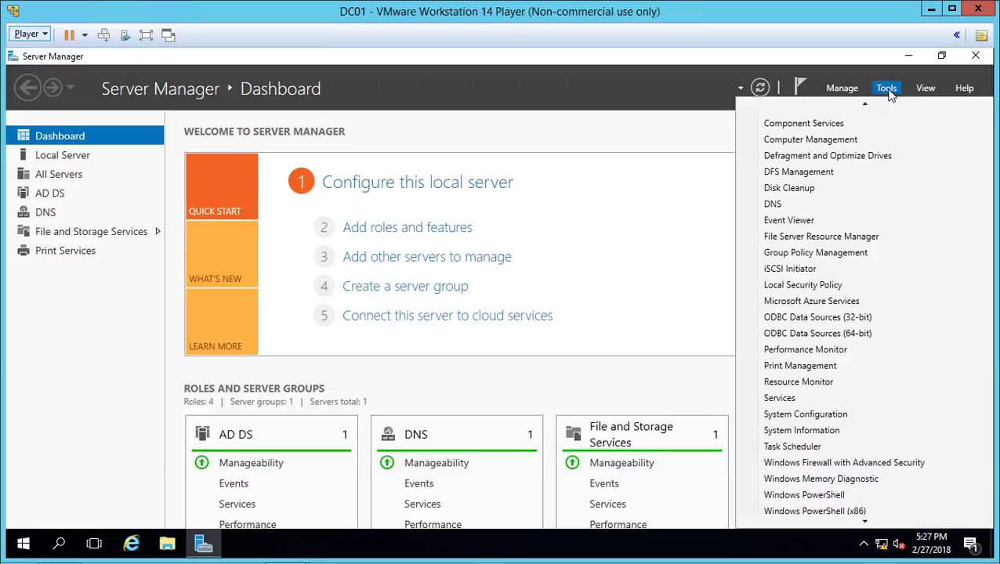
# Launch Performance Monitor maximized and show the live % Processor Time graph for _Total.
pyautogui.click(854, 362)
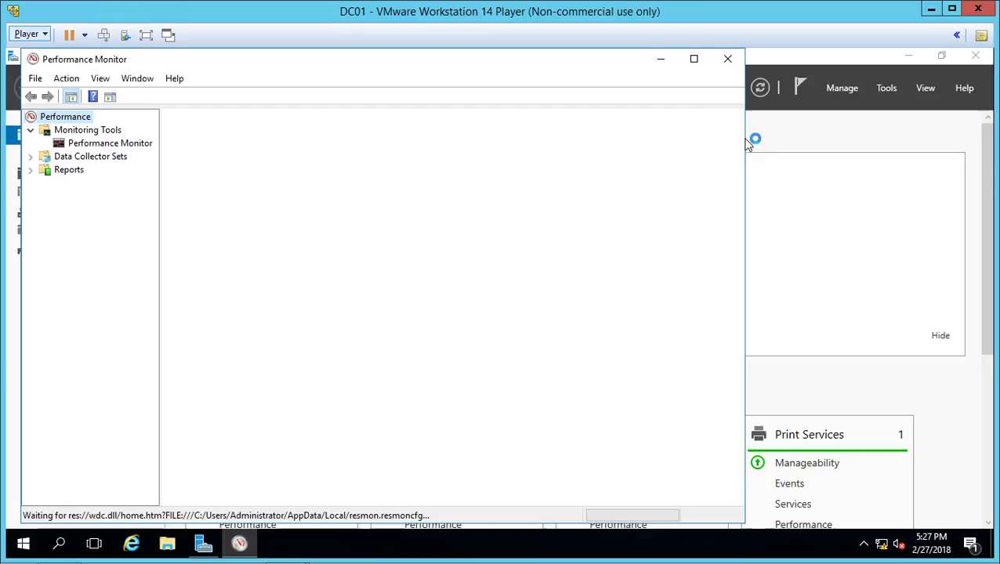
pyautogui.click(694, 60)
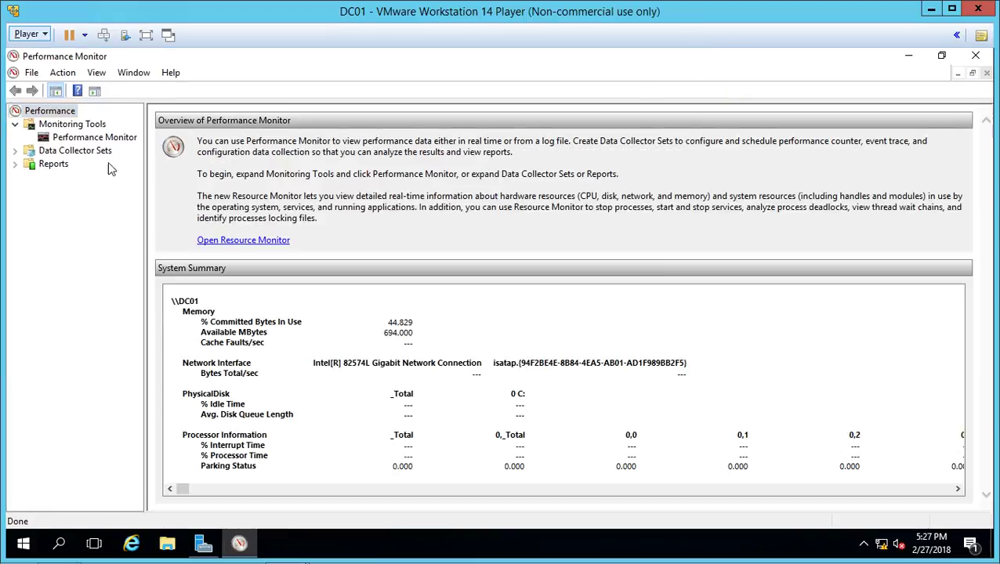
pyautogui.click(110, 139)
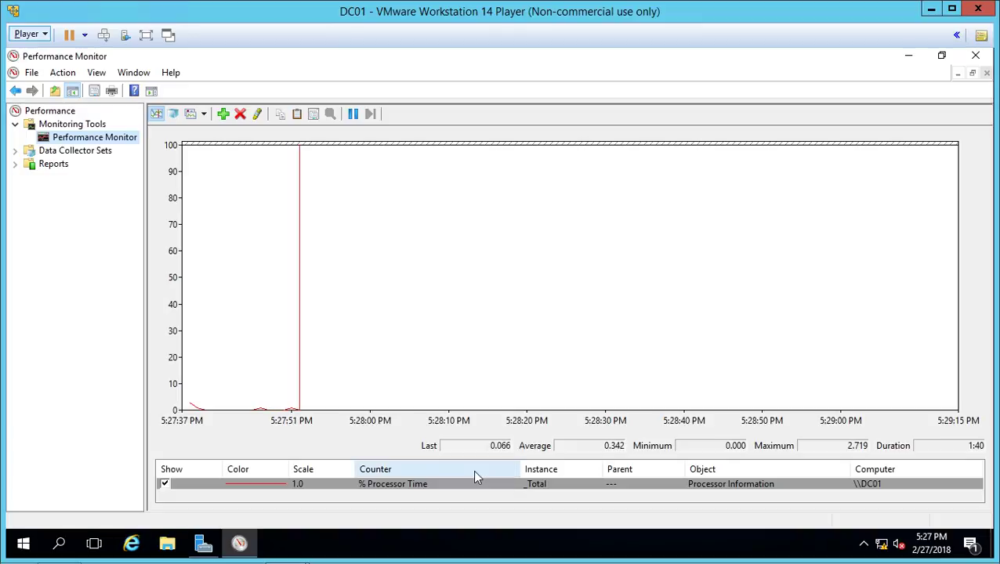
# In Add Counters, add Server's Bytes Total/sec and Pool Paged Bytes to the graph.
pyautogui.click(223, 115)
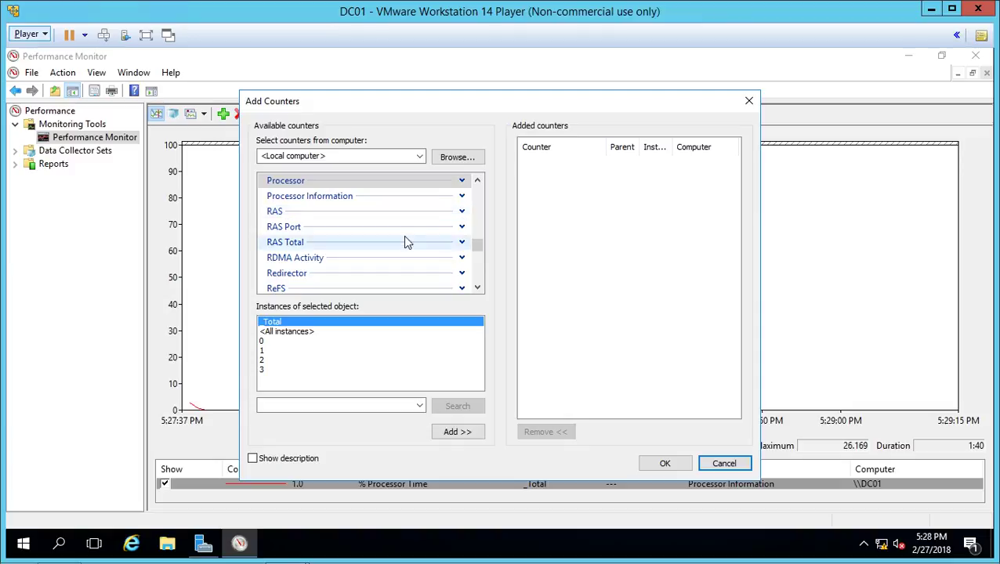
pyautogui.scroll(-4, 405, 243)
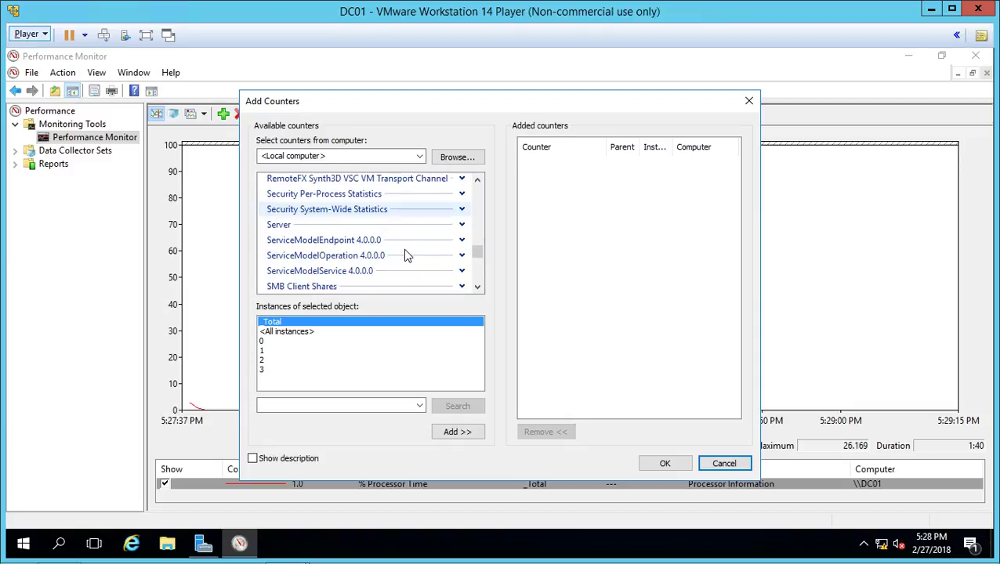
pyautogui.doubleClick(389, 225)
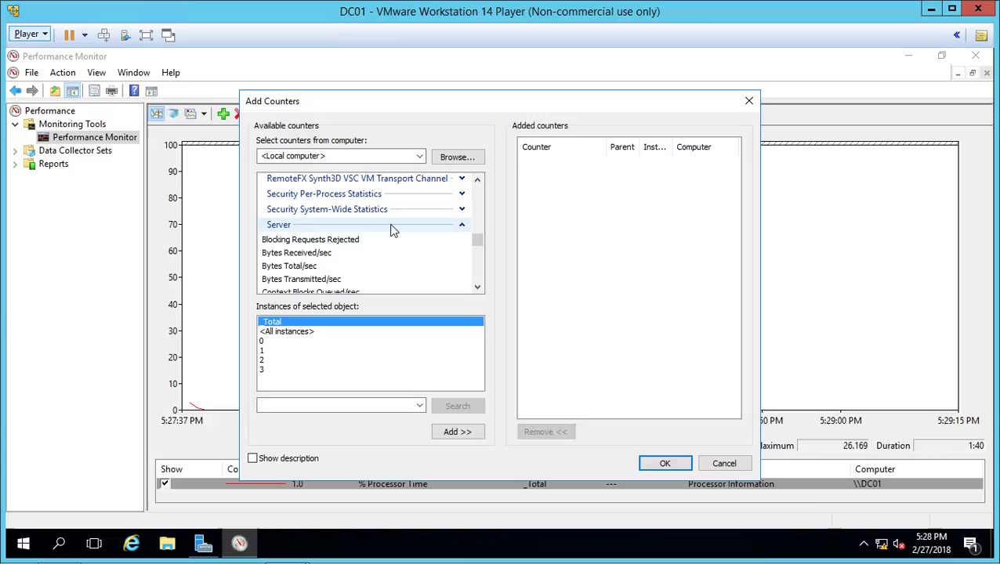
pyautogui.scroll(-2, 397, 245)
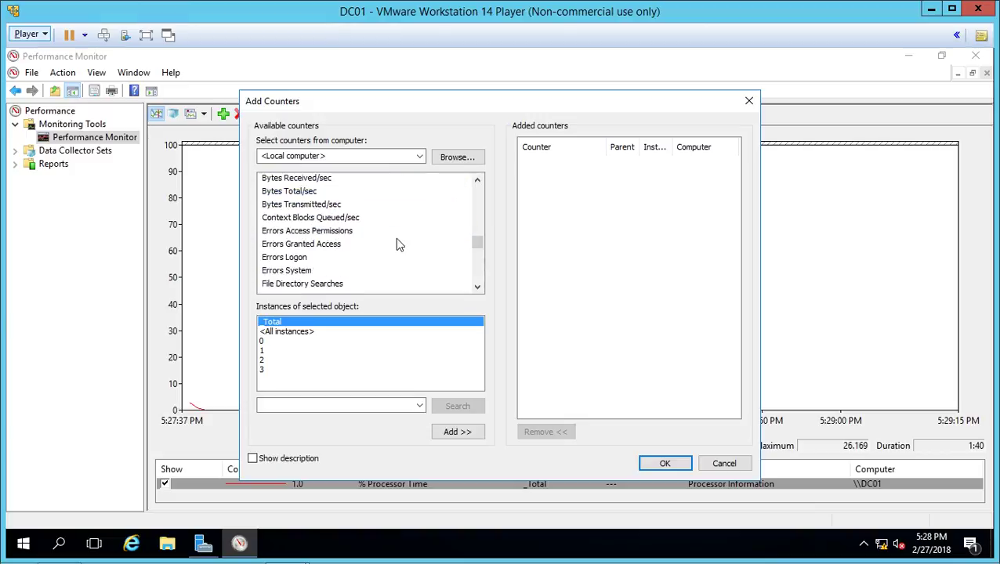
pyautogui.click(306, 196)
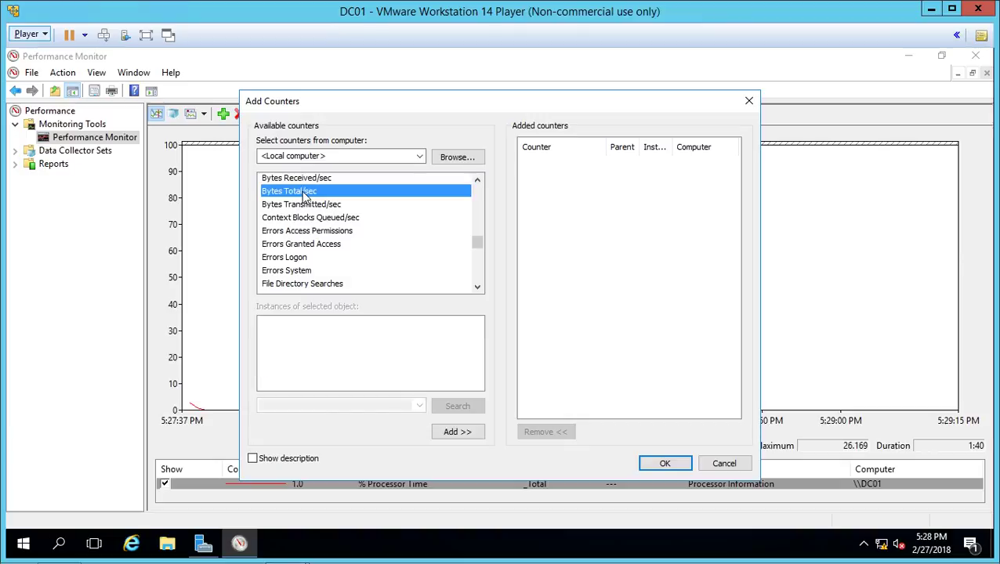
pyautogui.click(475, 436)
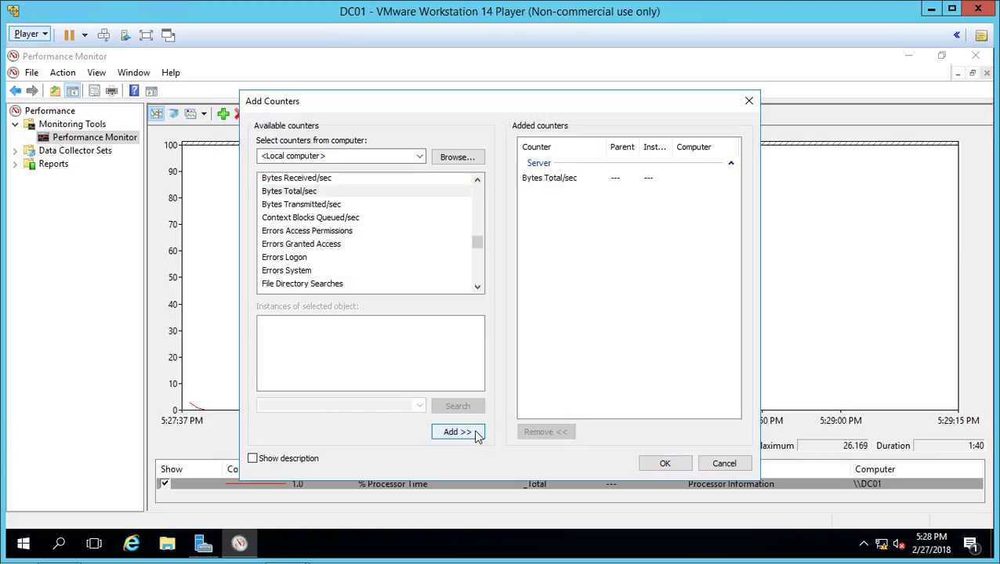
pyautogui.scroll(-6, 372, 222)
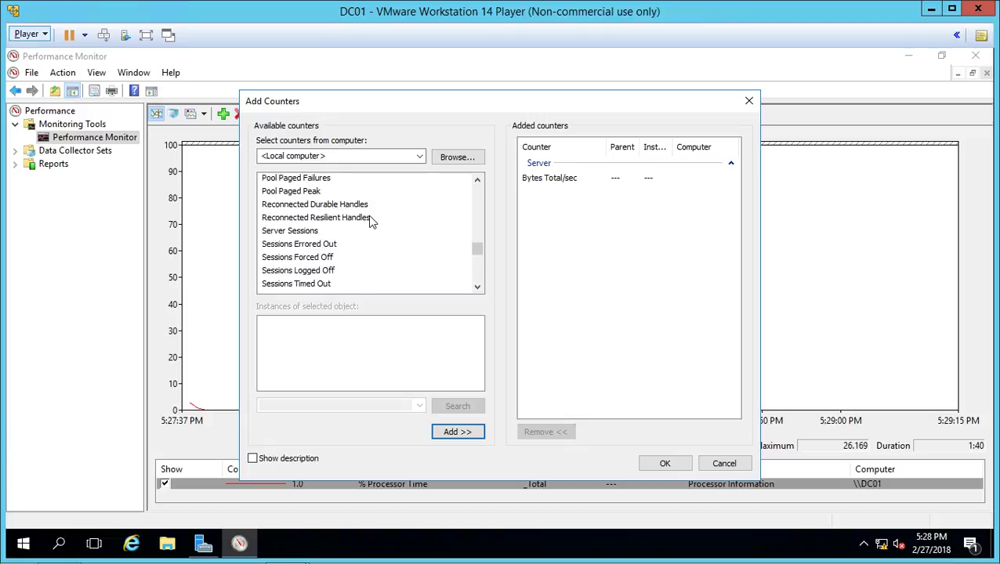
pyautogui.scroll(1, 343, 222)
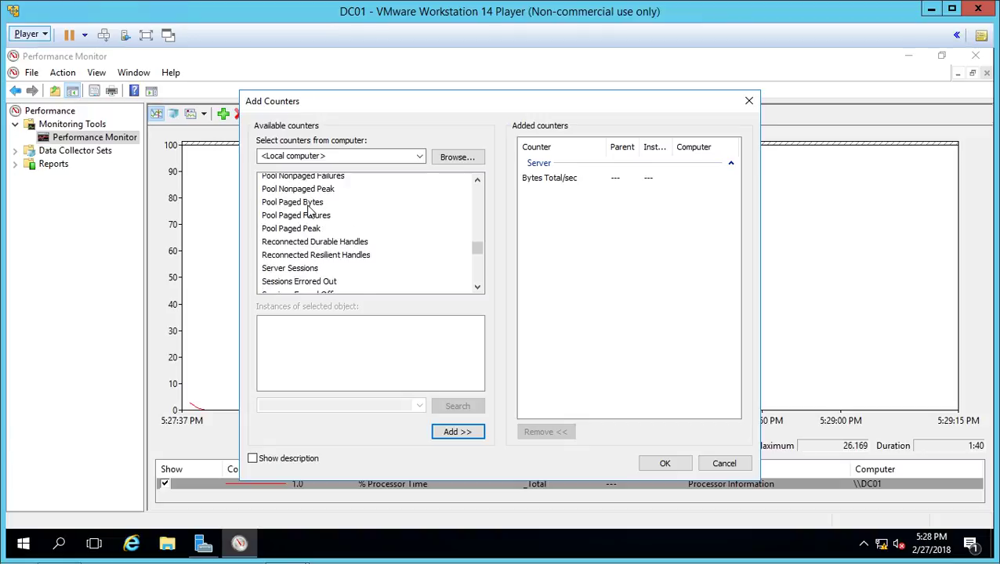
pyautogui.click(309, 203)
pyautogui.click(455, 434)
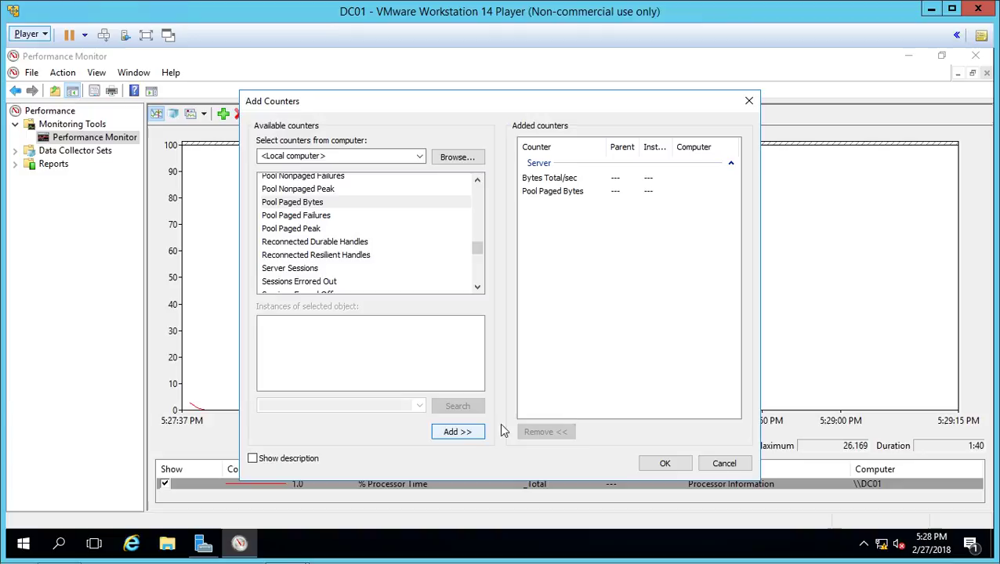
pyautogui.click(662, 464)
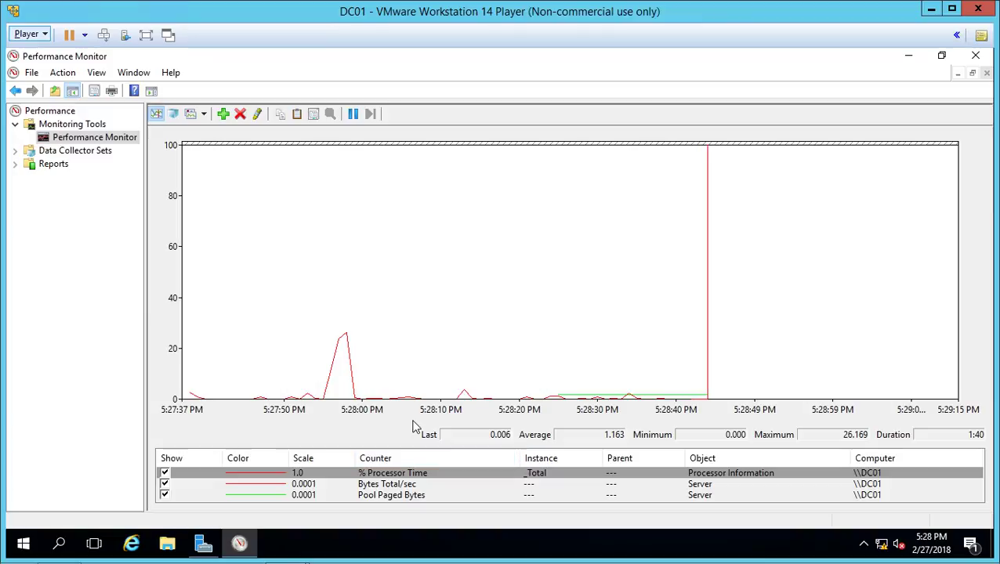
# Delete Pool Paged Bytes from the graph and highlight the % Processor Time line.
pyautogui.click(372, 498)
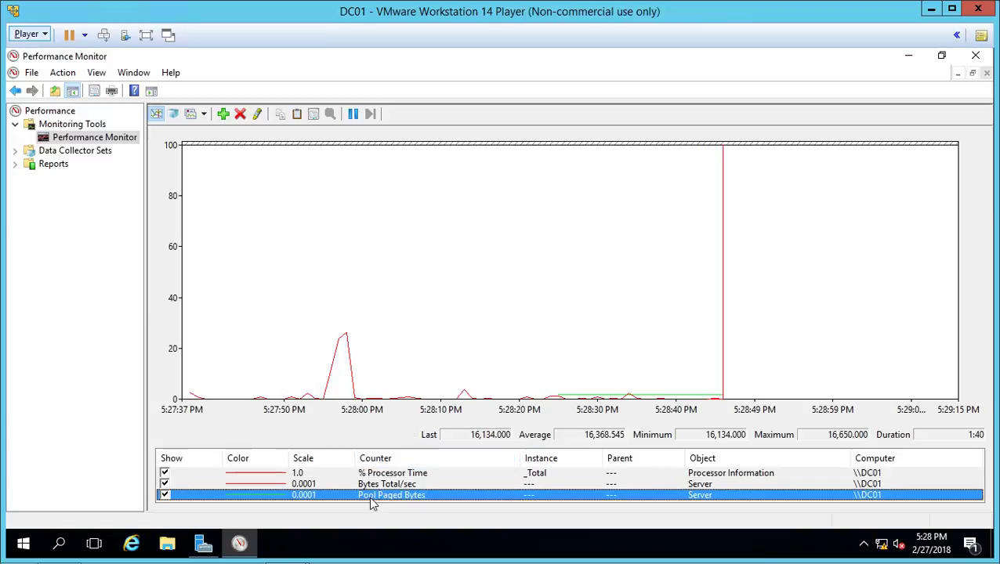
pyautogui.click(240, 115)
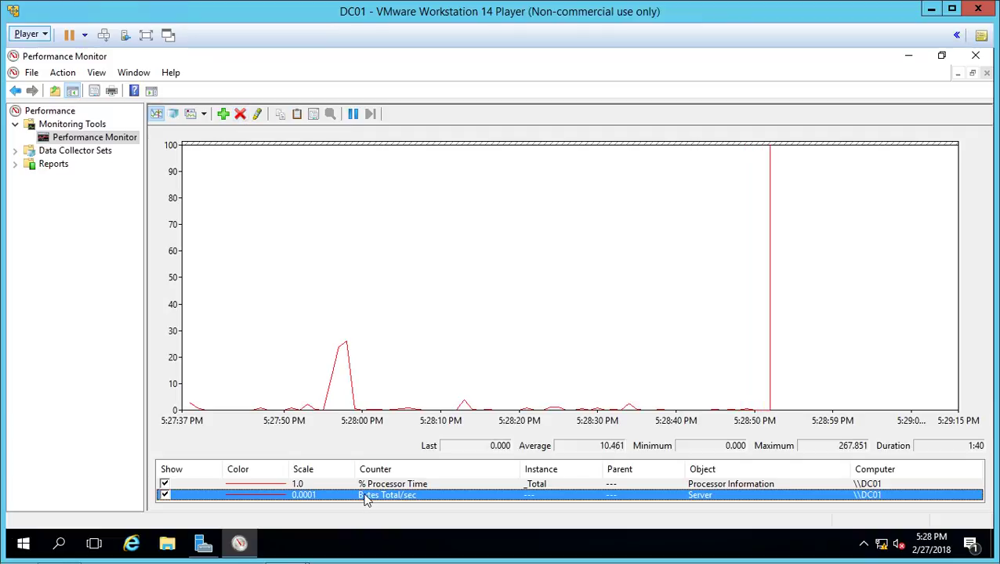
pyautogui.click(259, 116)
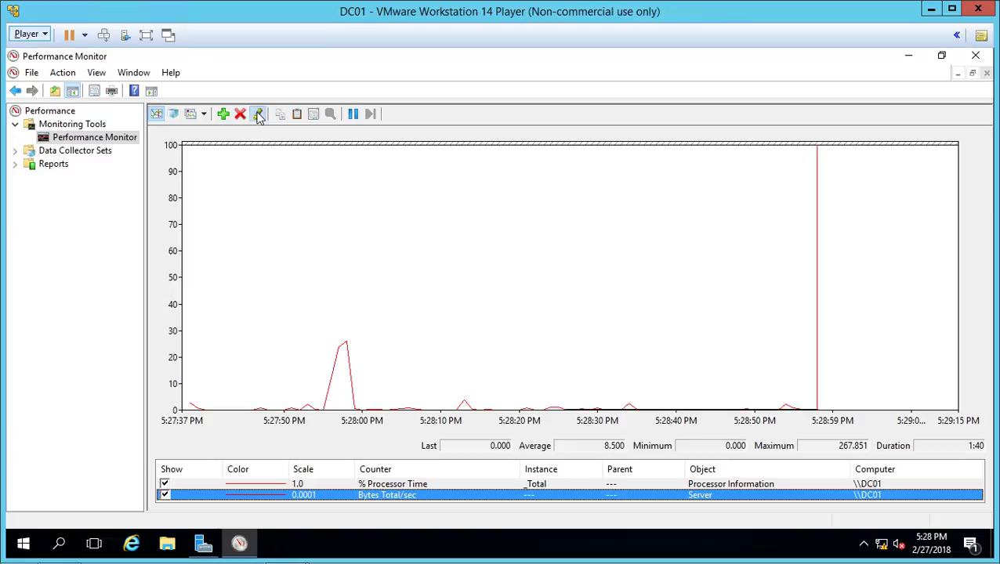
pyautogui.click(259, 114)
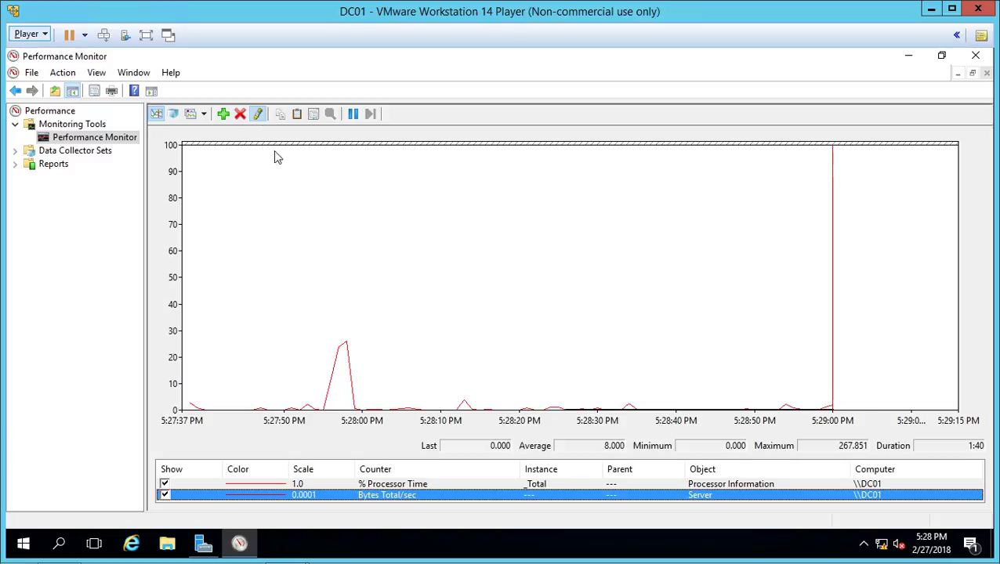
pyautogui.click(297, 485)
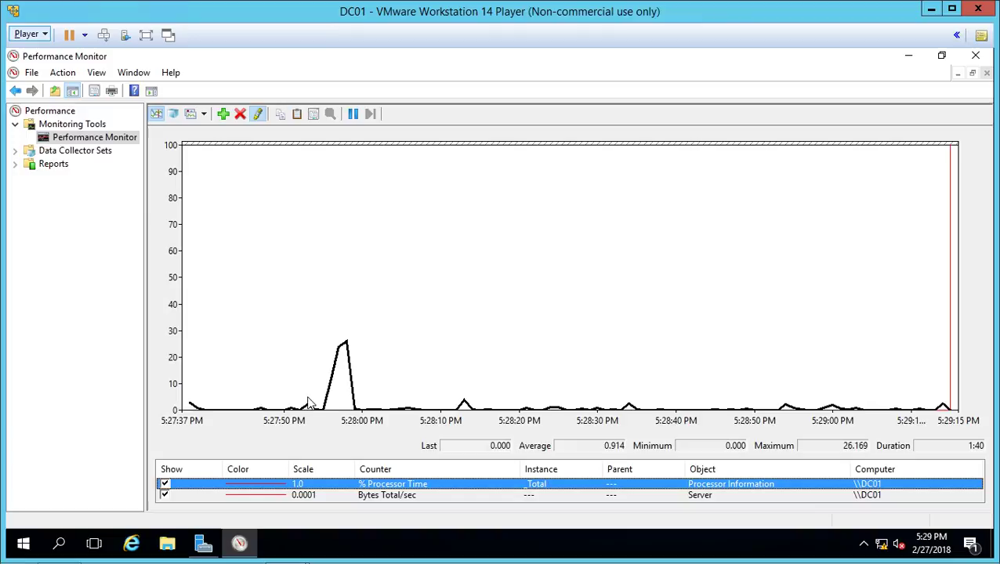
# Turn highlighting off and apply a light blue line colour to % Processor Time.
pyautogui.click(257, 114)
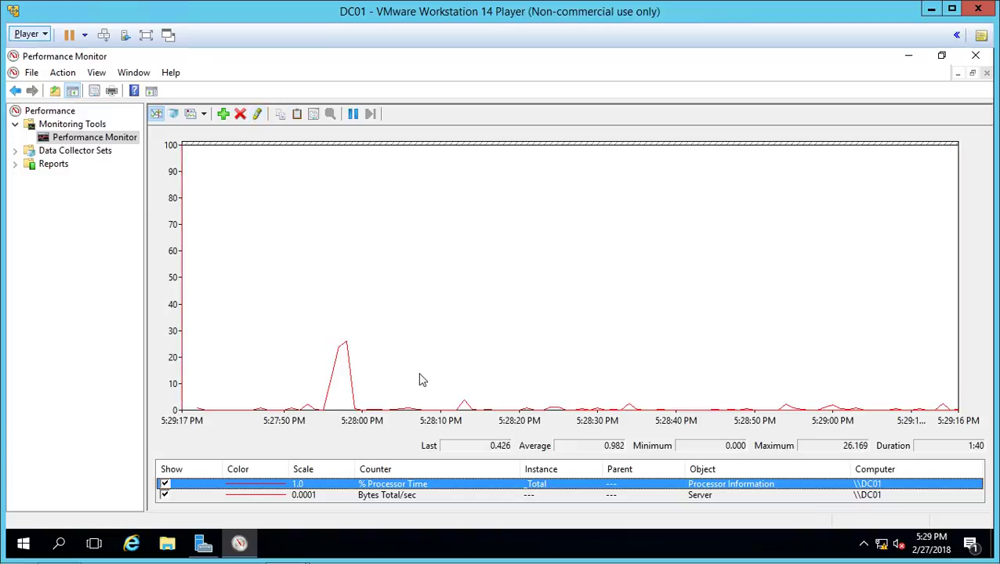
pyautogui.doubleClick(456, 486)
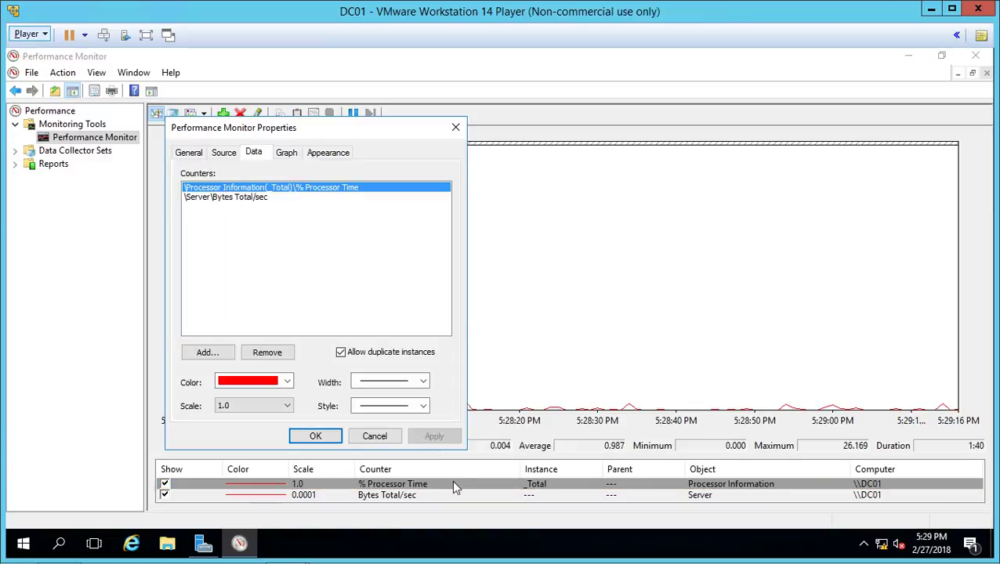
pyautogui.moveTo(382, 132); pyautogui.dragTo(583, 72)
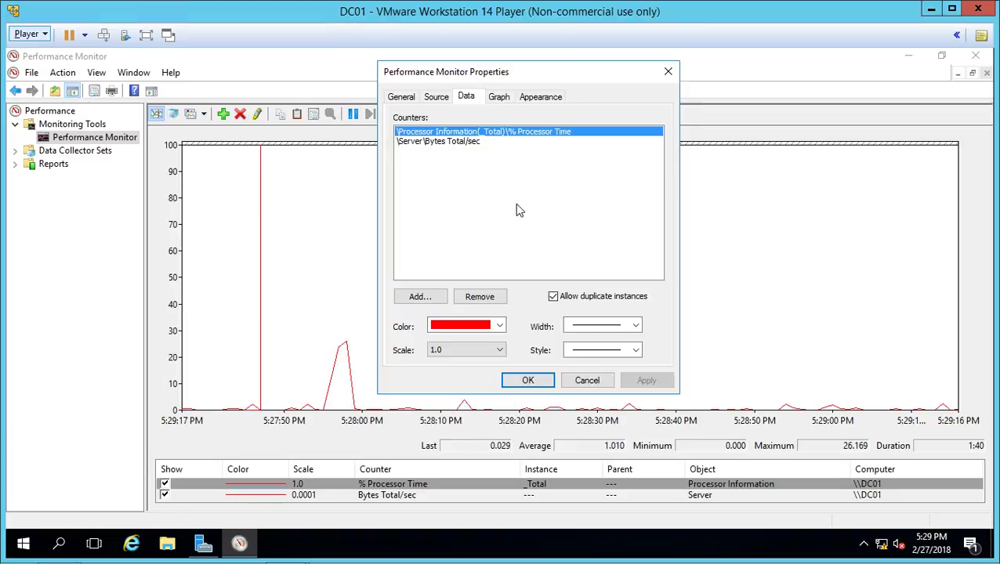
pyautogui.click(500, 326)
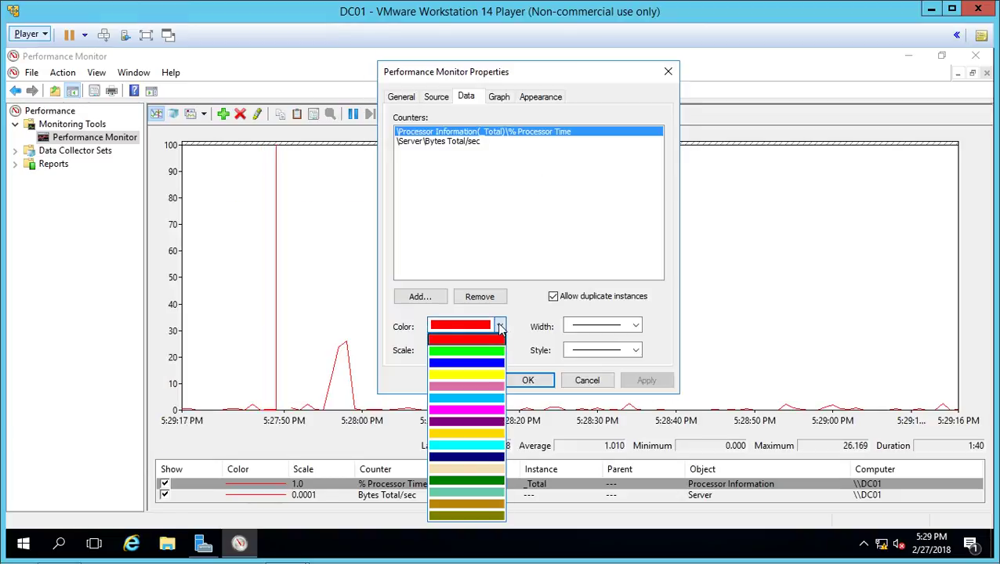
pyautogui.click(480, 399)
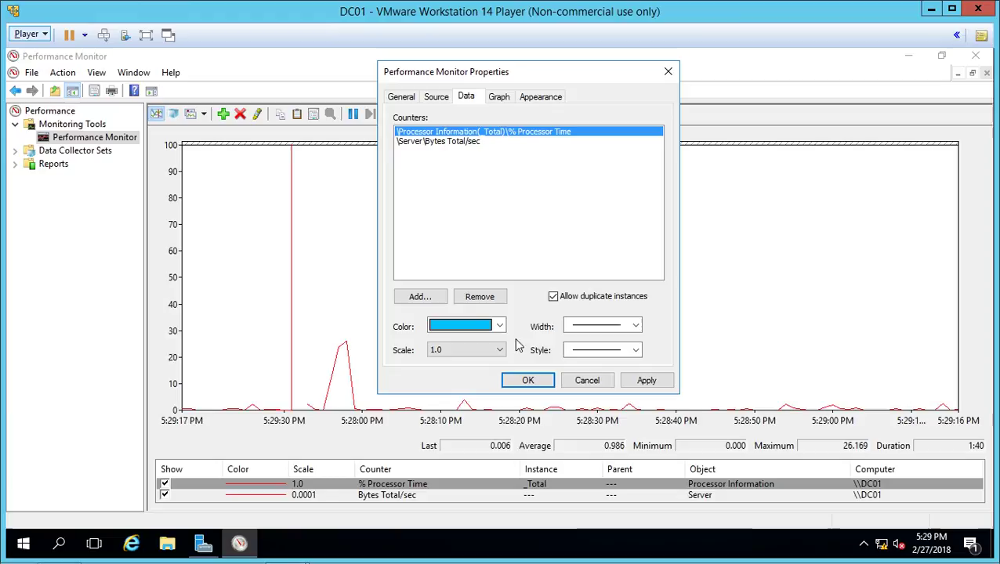
pyautogui.click(641, 381)
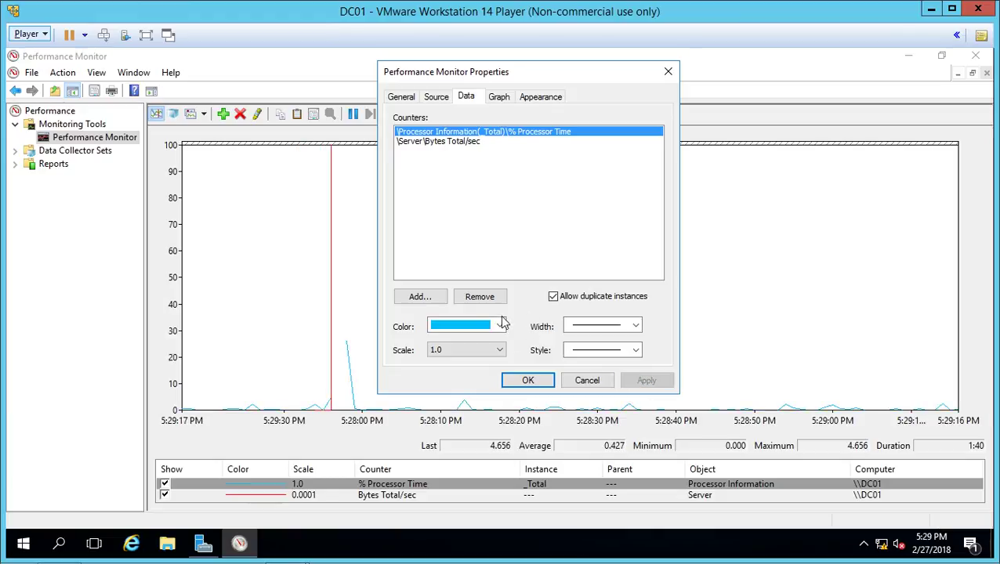
# After trying 0.000001, apply a 10.0 scale to % Processor Time and close properties.
pyautogui.click(500, 351)
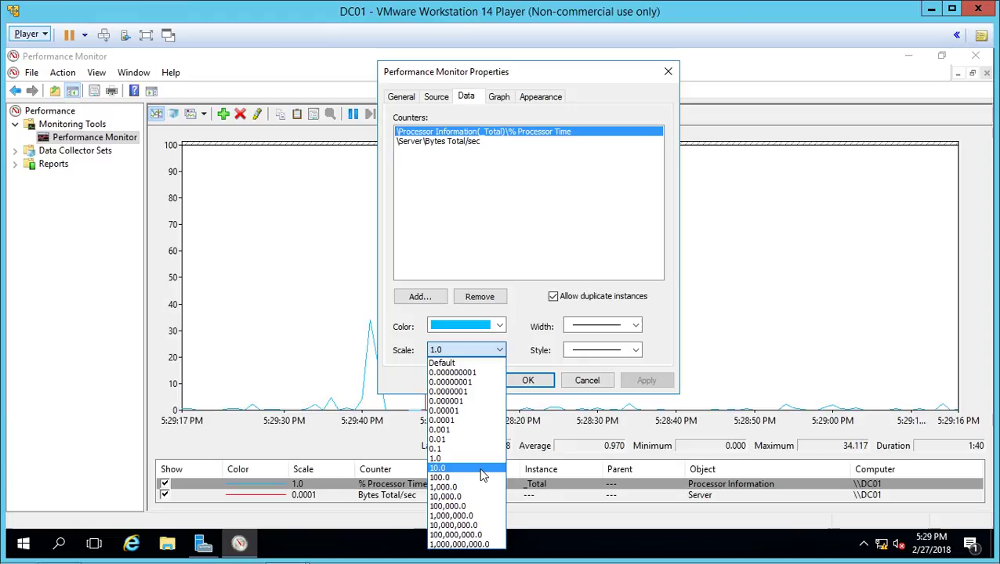
pyautogui.click(485, 403)
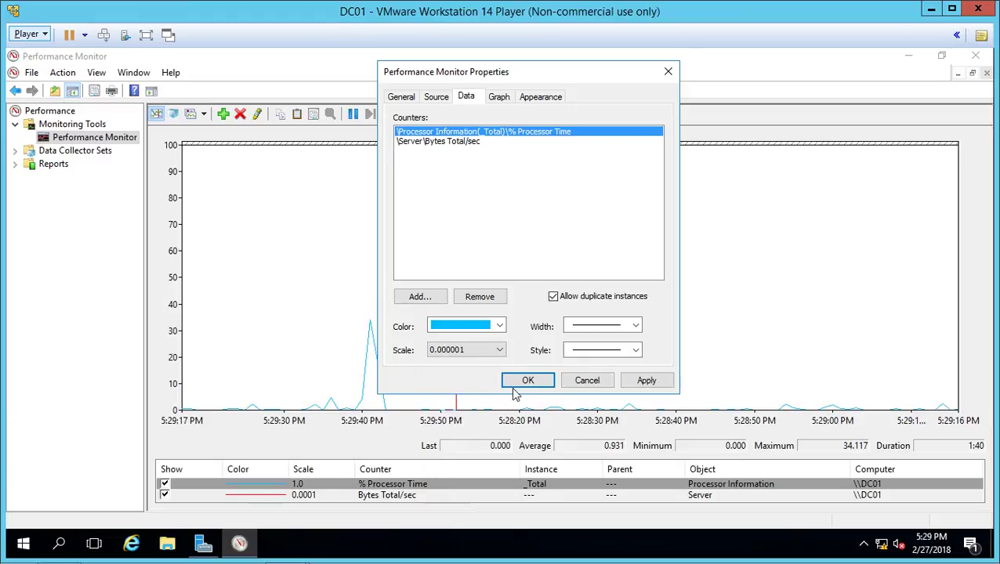
pyautogui.click(646, 381)
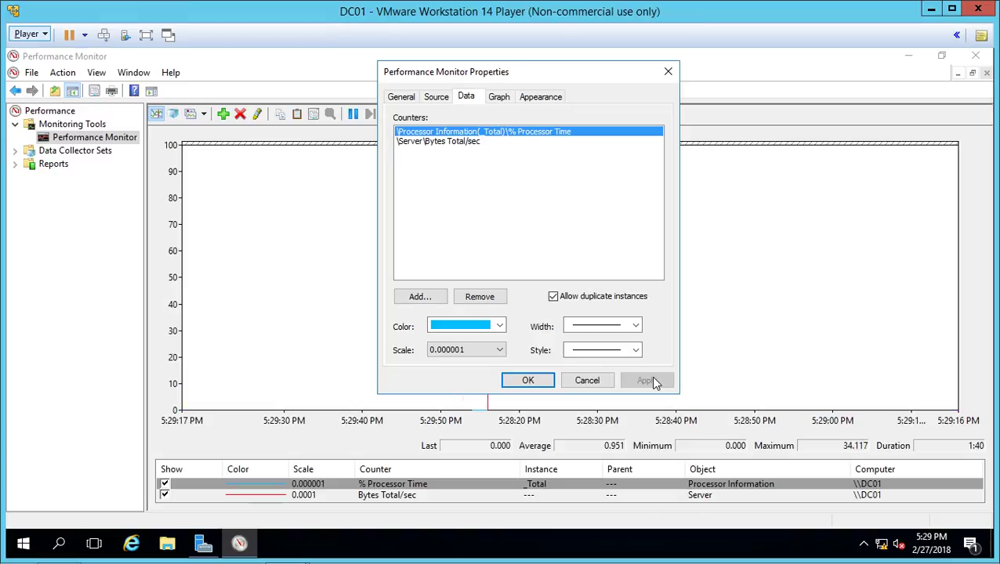
pyautogui.click(501, 351)
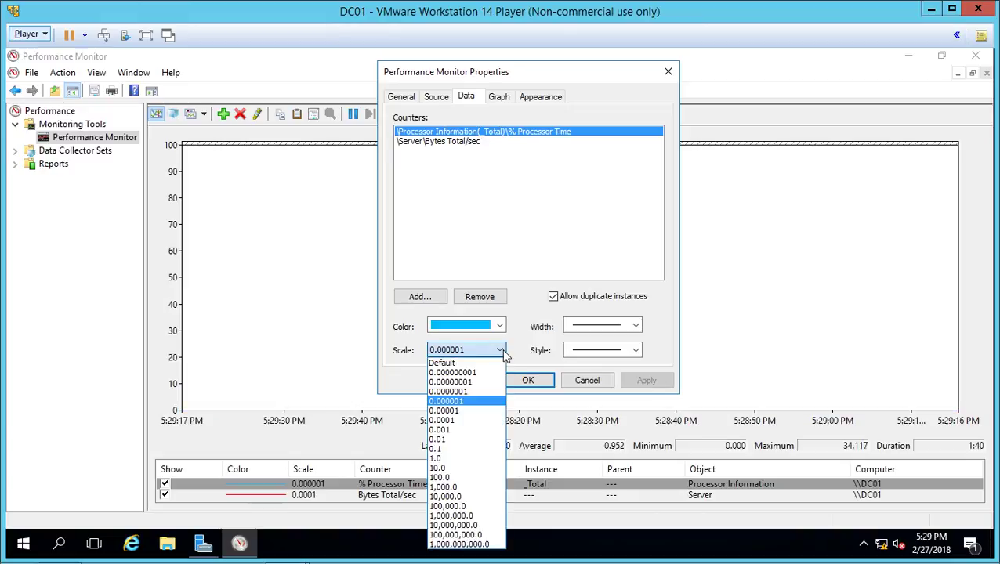
pyautogui.click(471, 468)
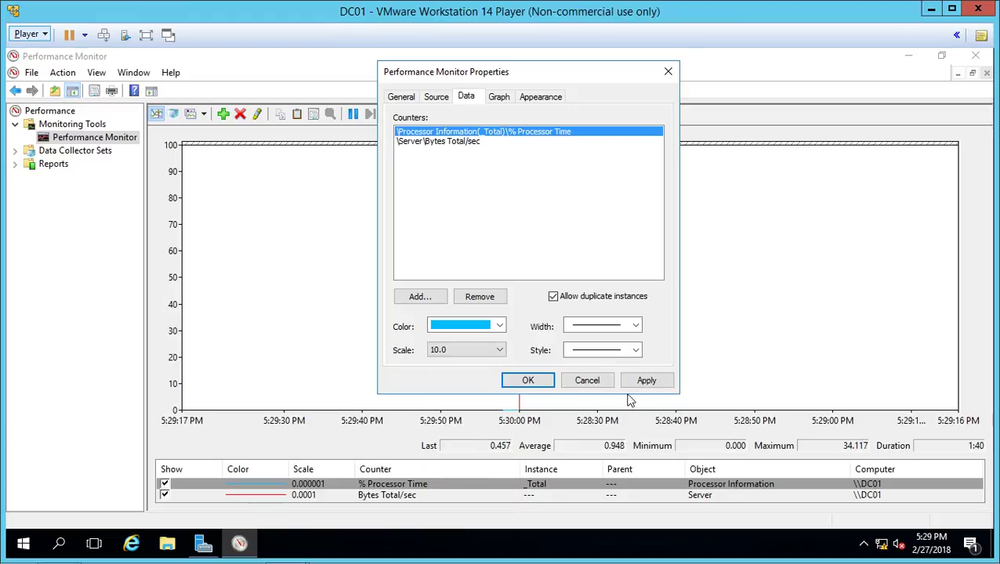
pyautogui.click(648, 382)
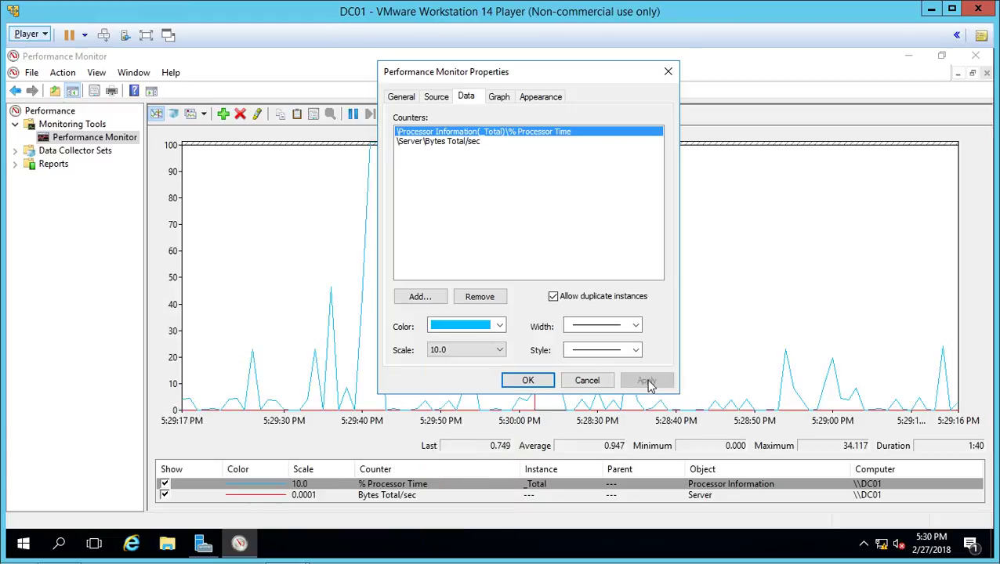
pyautogui.click(526, 381)
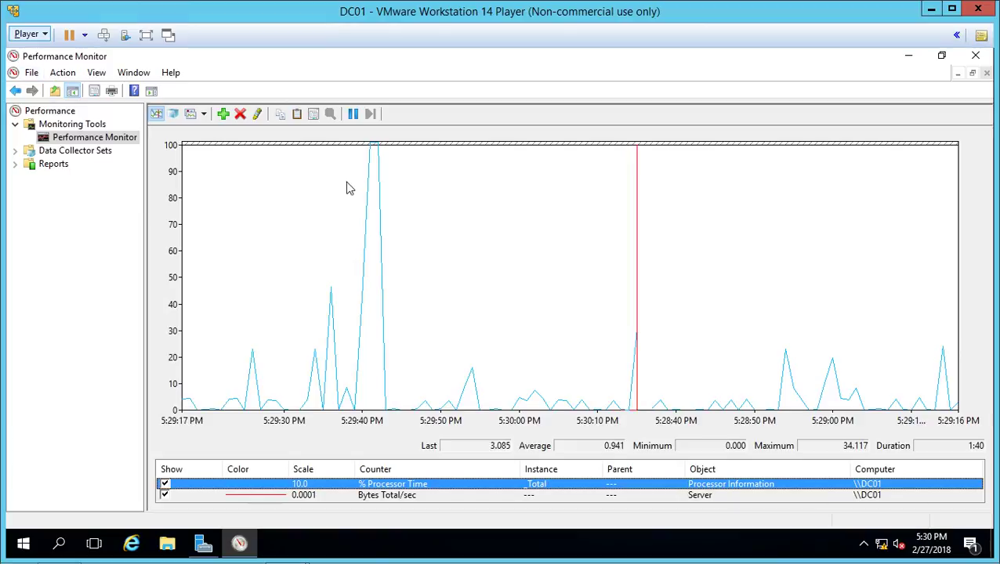
# Pause the graph with Freeze Display, holding the light-blue % Processor Time trace.
pyautogui.click(353, 113)
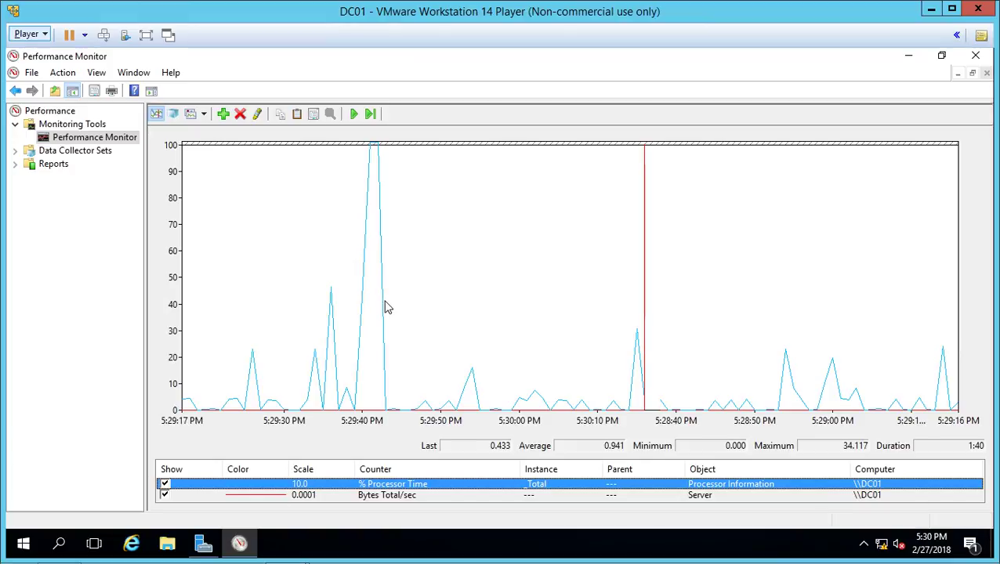
# Expand Data Collector Sets and select User Defined, showing the Server Manager Performance Monitor set.
pyautogui.click(84, 155)
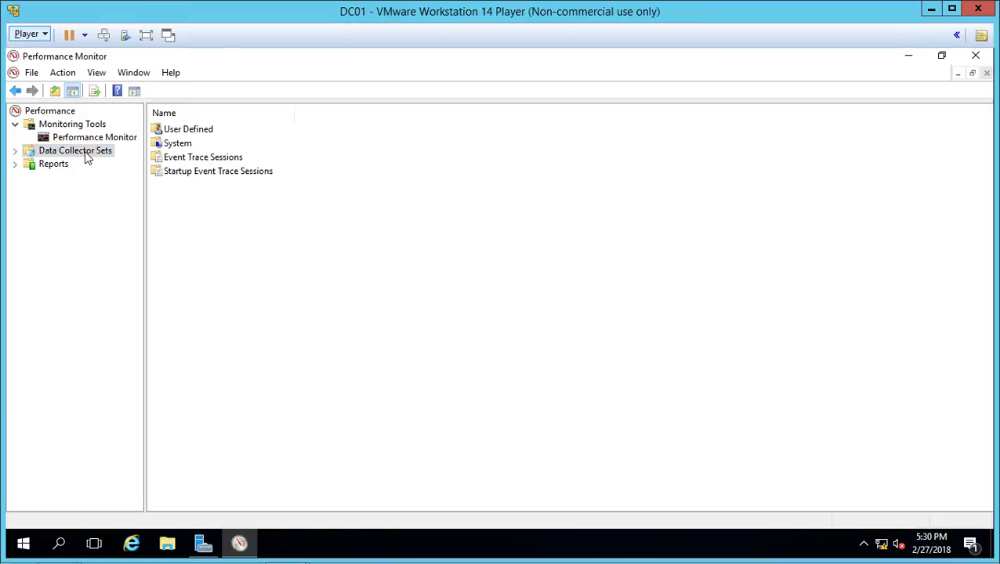
pyautogui.doubleClick(88, 154)
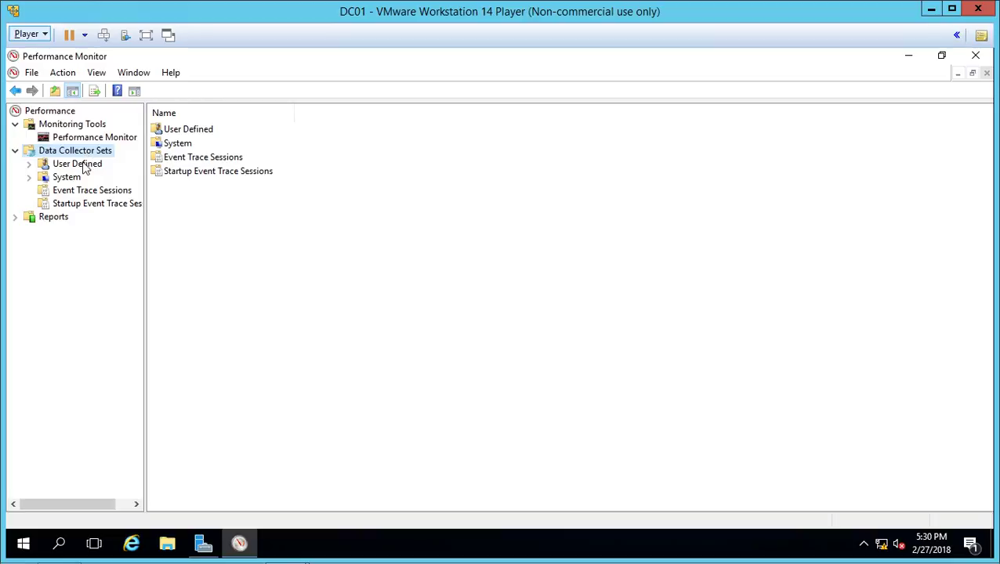
pyautogui.click(97, 138)
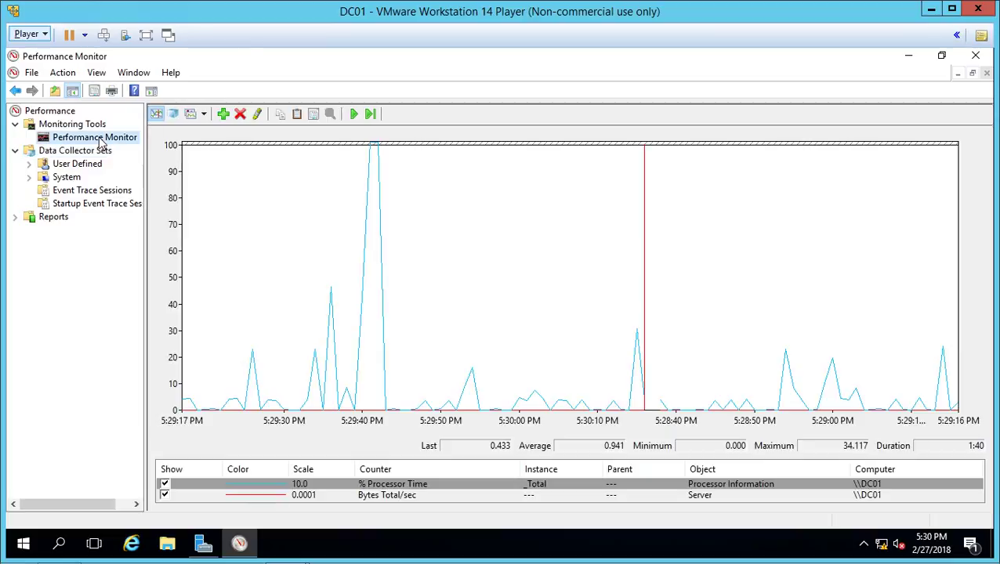
pyautogui.click(88, 168)
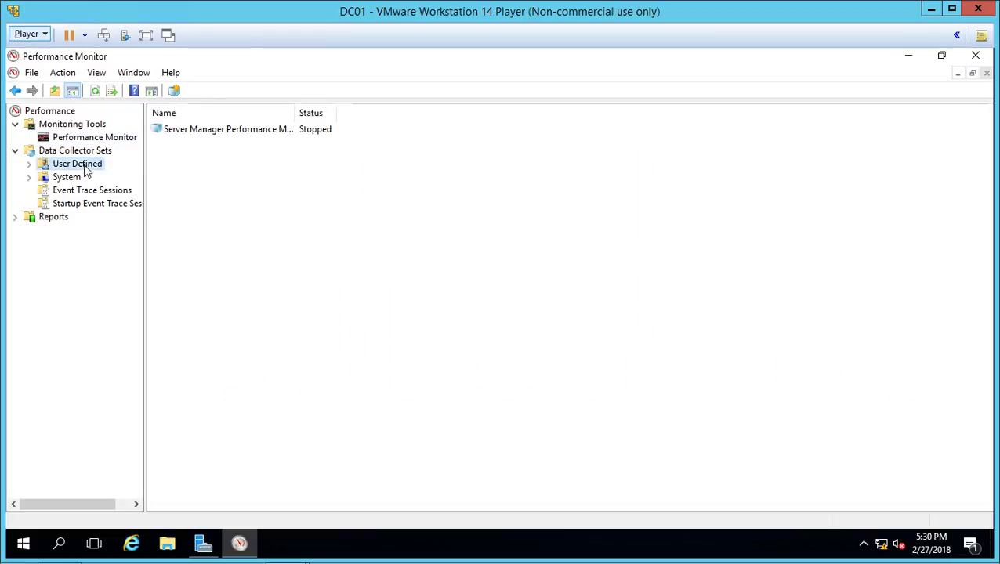
pyautogui.doubleClick(86, 168)
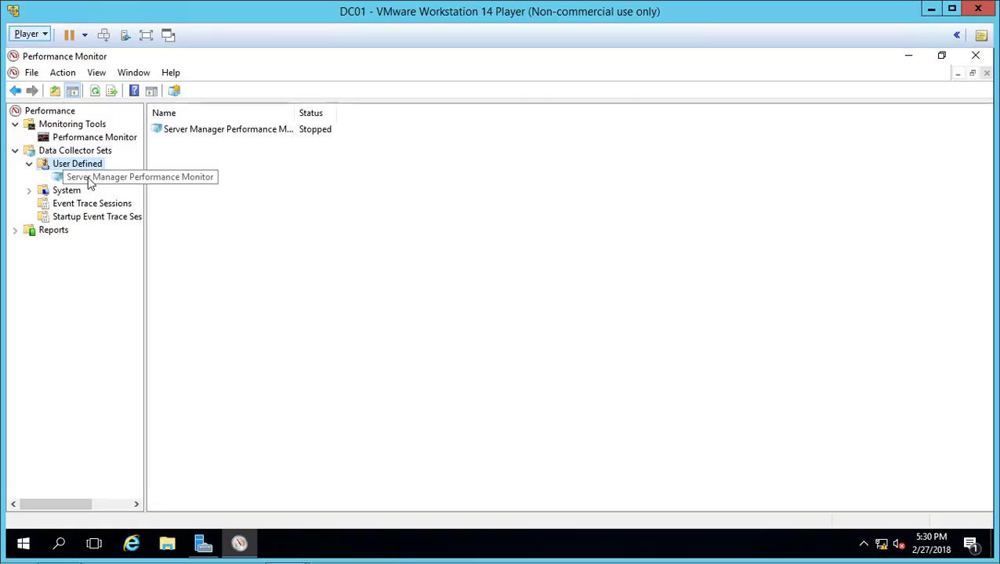
pyautogui.press('alt')
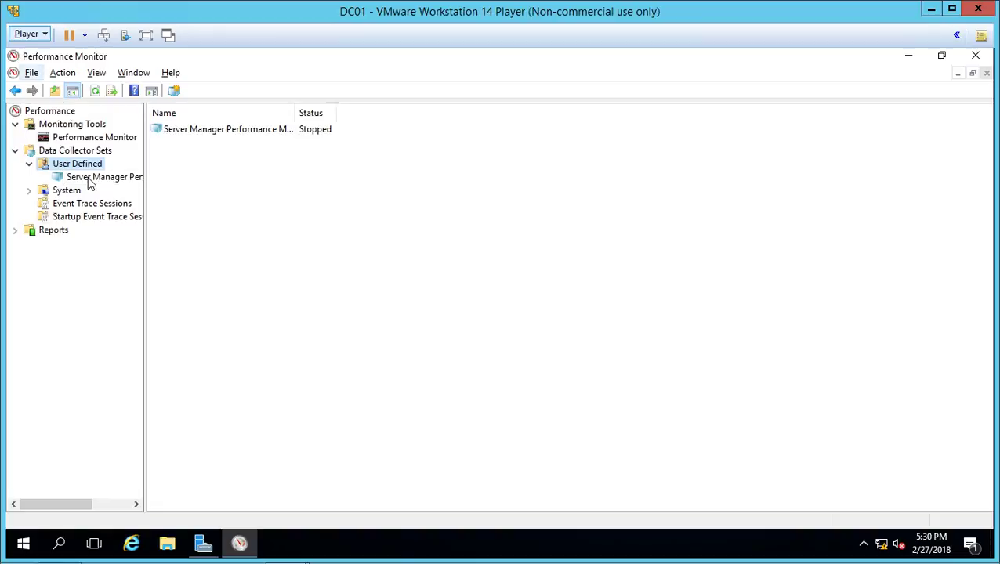
pyautogui.click(75, 165)
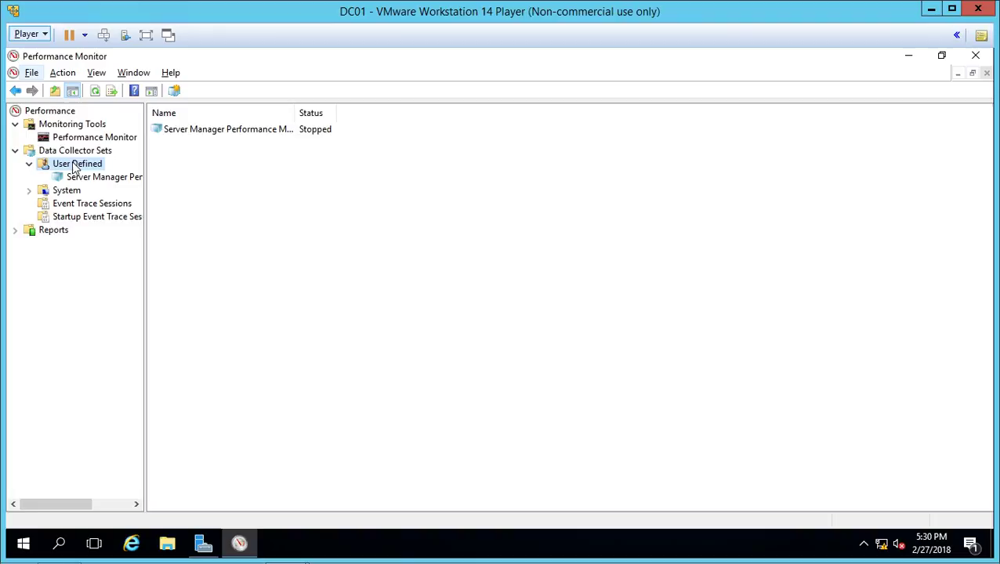
# Start a new data collector set wizard from User Defined's context menu.
pyautogui.rightClick(75, 161)
pyautogui.moveTo(105, 176)
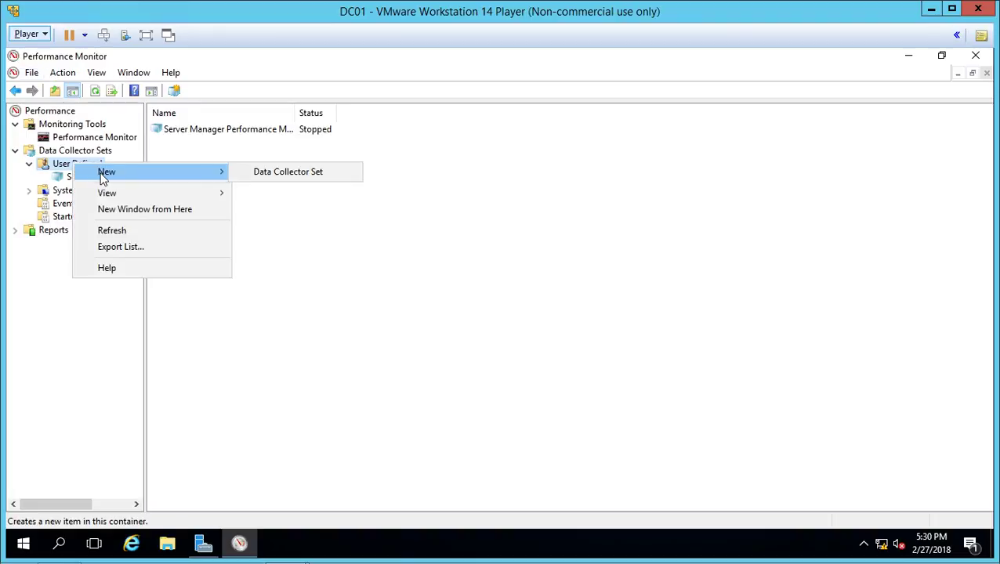
pyautogui.click(276, 173)
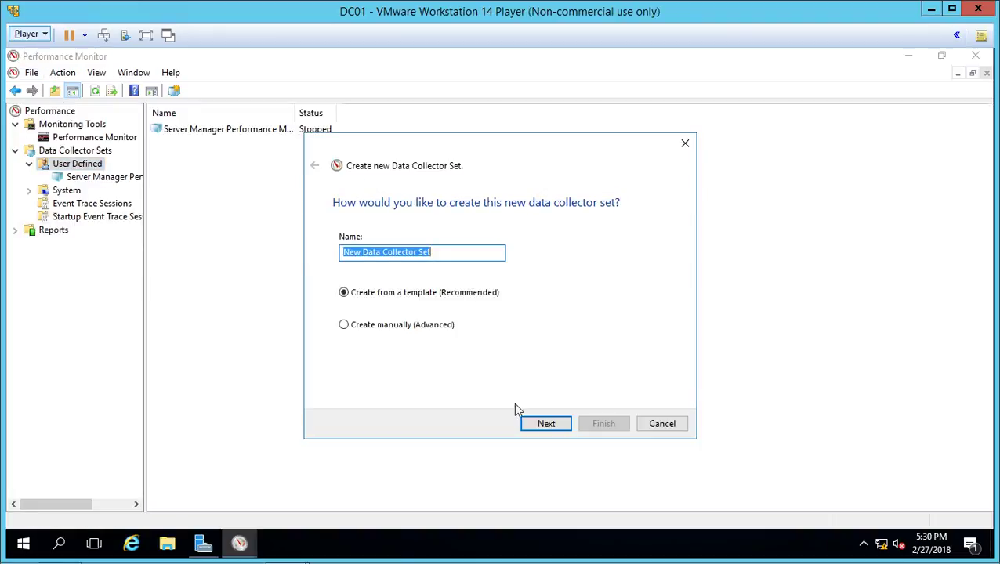
# Build it from the System Performance template, keep the default root directory, and save and close.
pyautogui.click(438, 328)
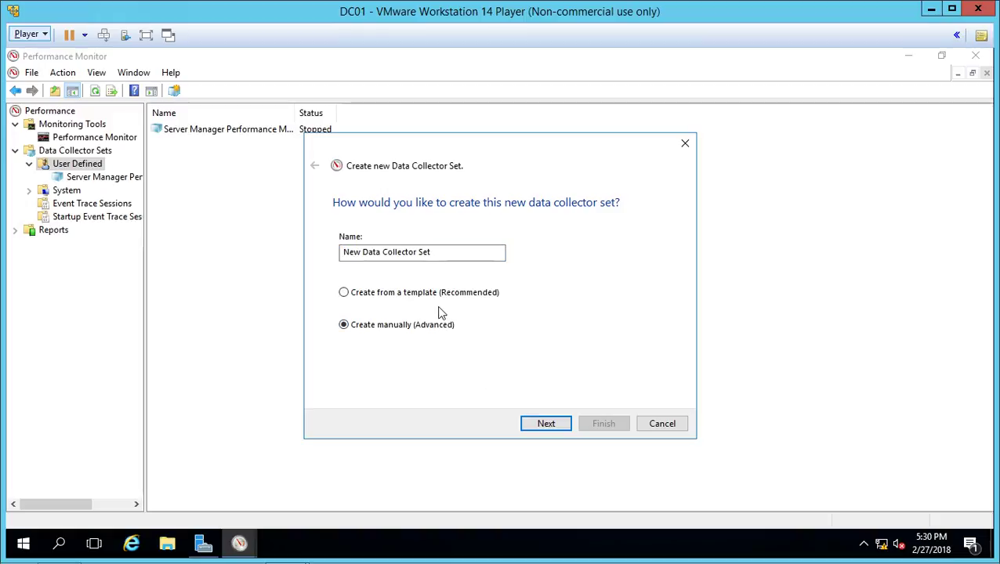
pyautogui.click(450, 296)
pyautogui.click(549, 427)
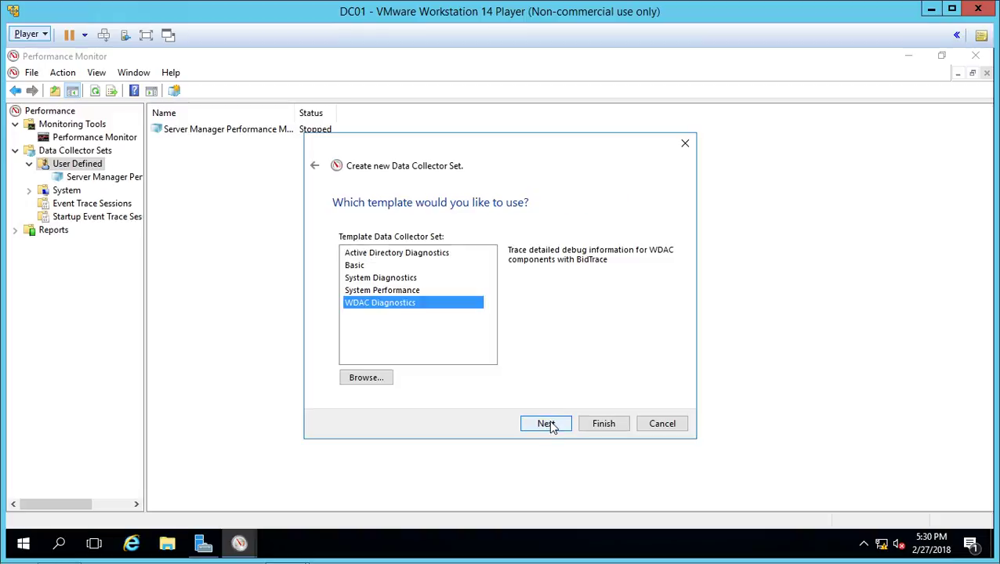
pyautogui.click(400, 291)
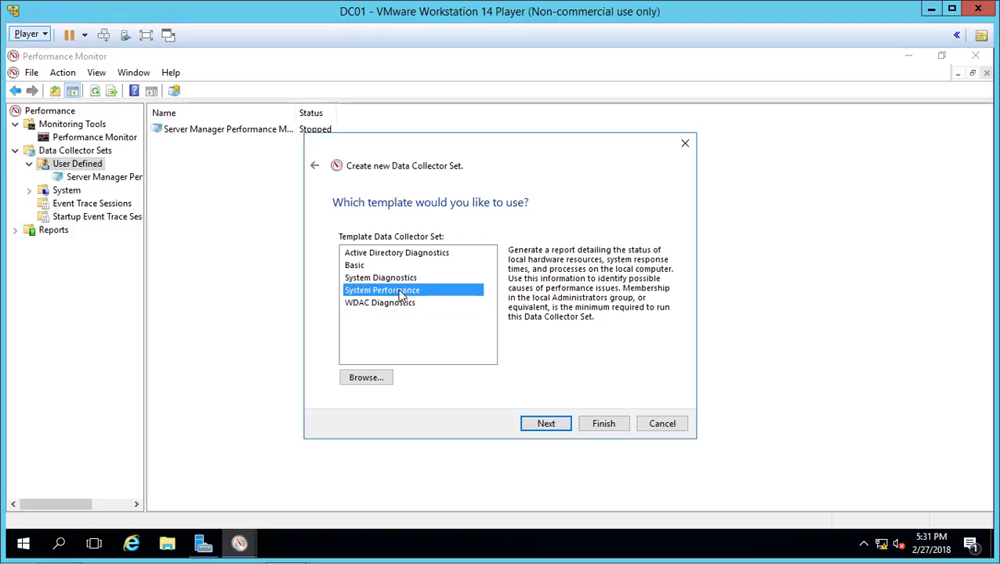
pyautogui.click(547, 426)
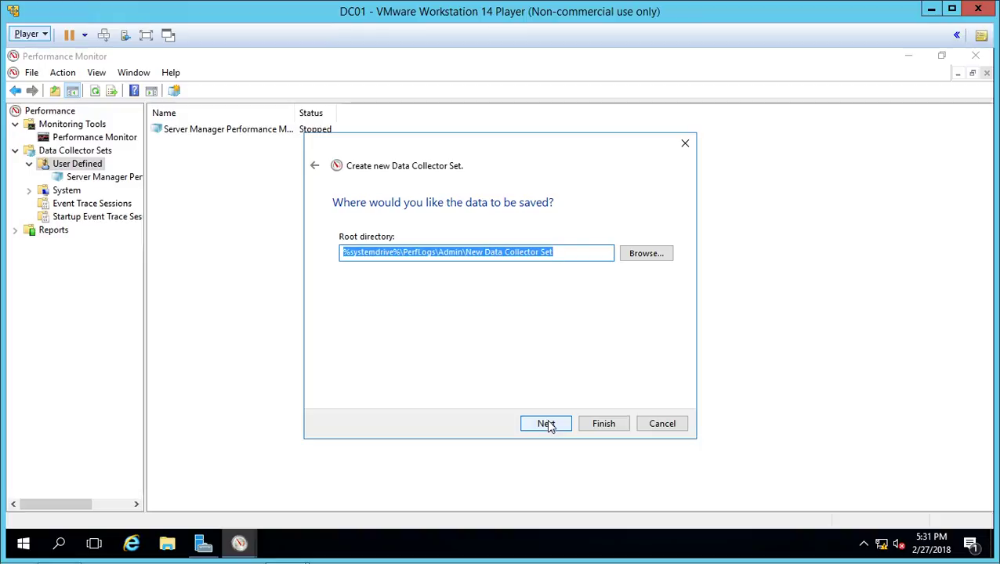
pyautogui.click(548, 424)
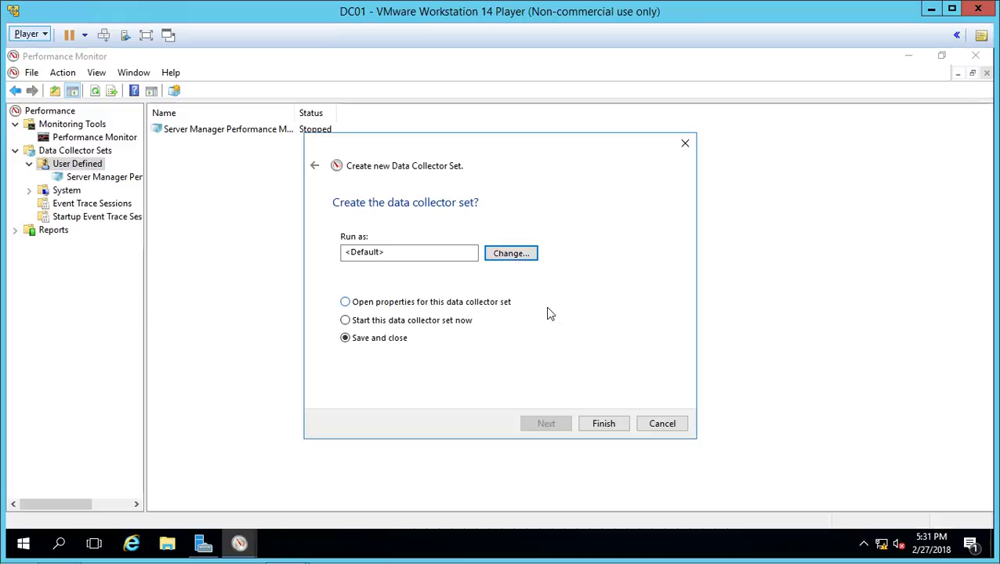
pyautogui.click(601, 427)
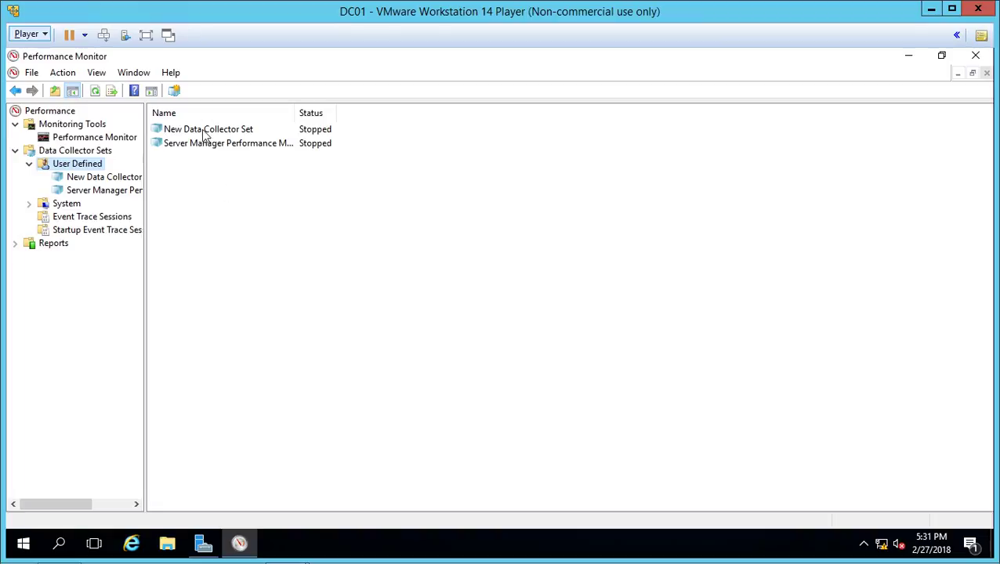
# Start New Data Collector Set and view its NT Kernel and Performance Counter output paths.
pyautogui.click(205, 131)
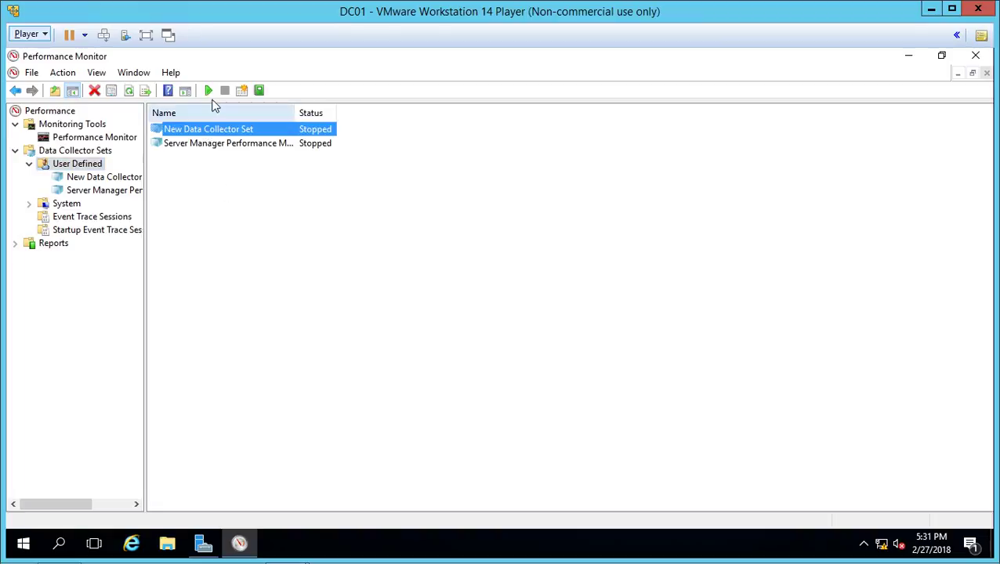
pyautogui.click(208, 91)
pyautogui.press('Return')
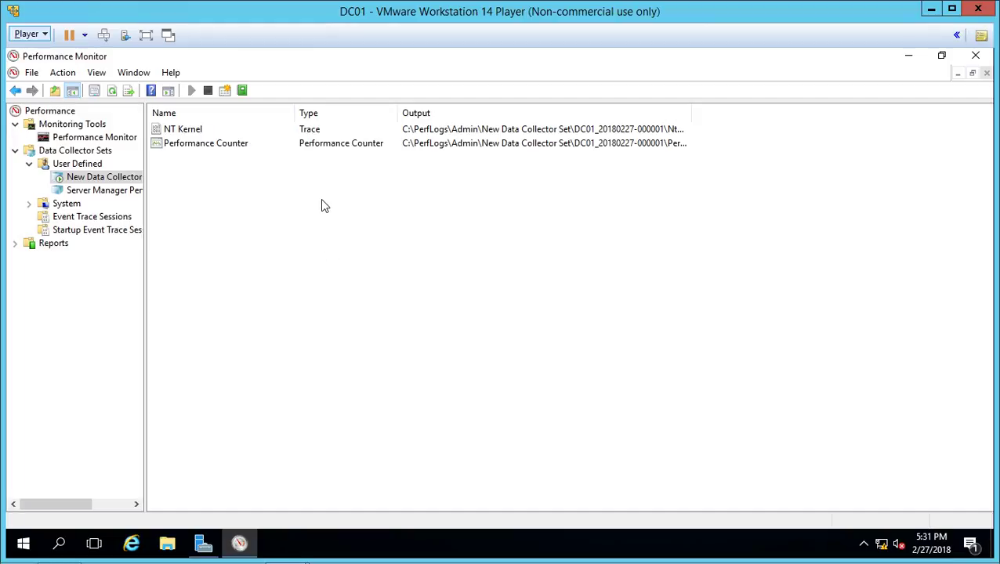
pyautogui.moveTo(692, 114); pyautogui.dragTo(814, 107)
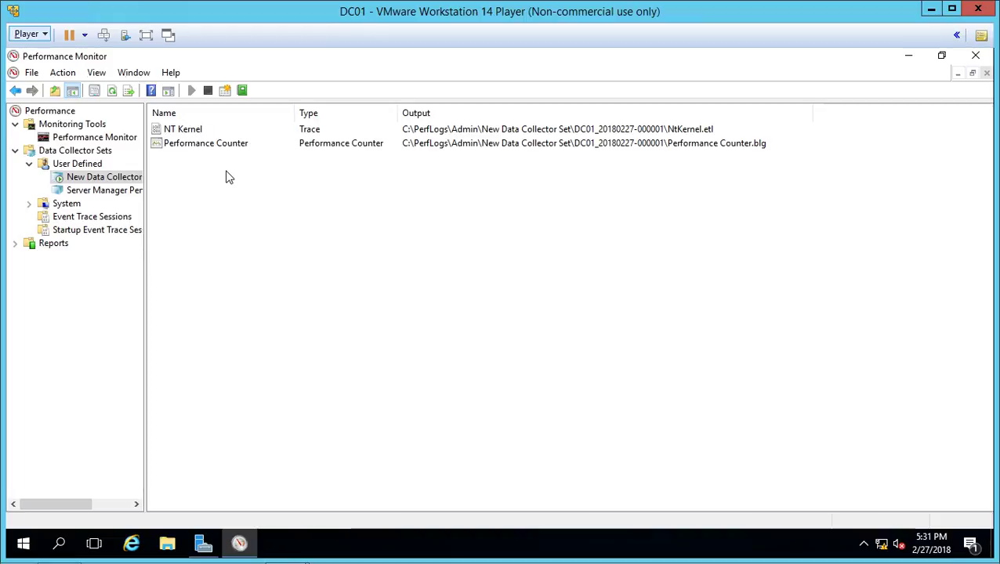
# Stop the running New Data Collector Set and reopen its collectors.
pyautogui.press('Left')
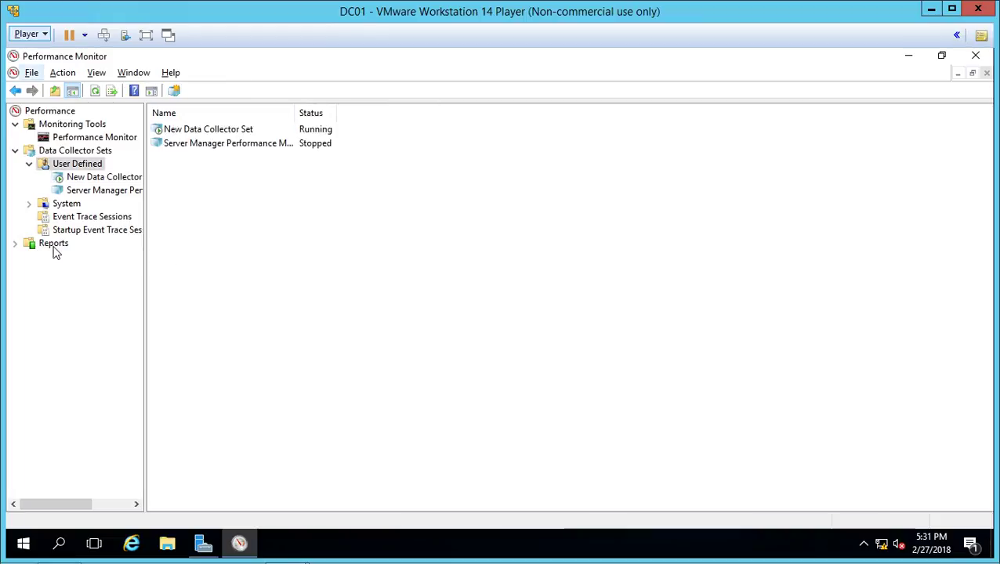
pyautogui.click(204, 130)
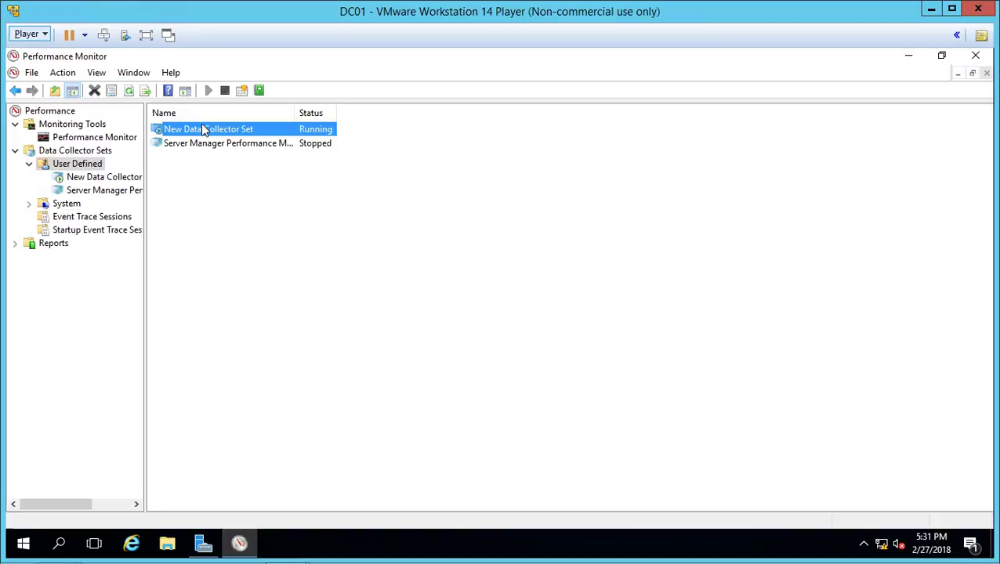
pyautogui.click(225, 91)
pyautogui.press('Return')
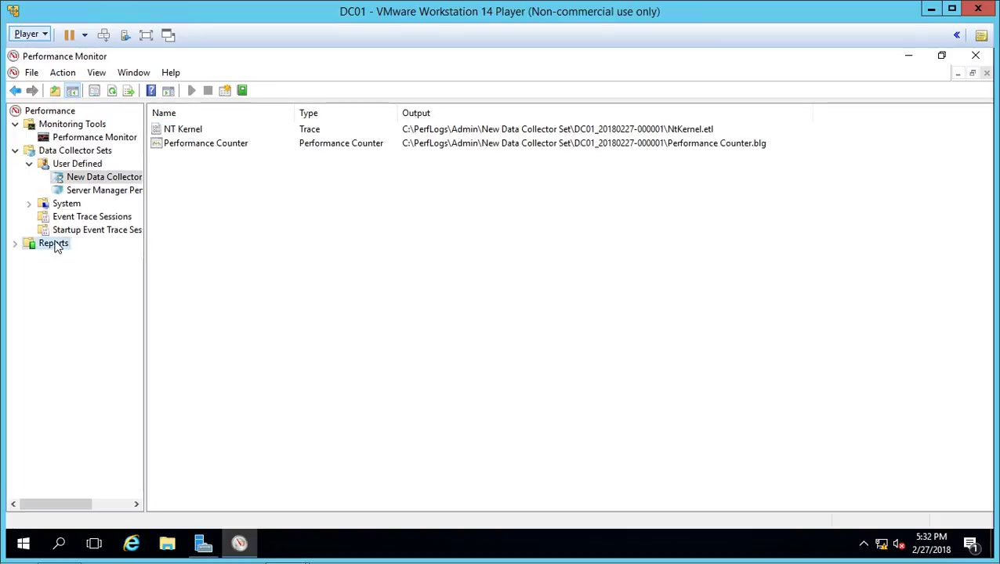
pyautogui.doubleClick(57, 244)
pyautogui.click(74, 258)
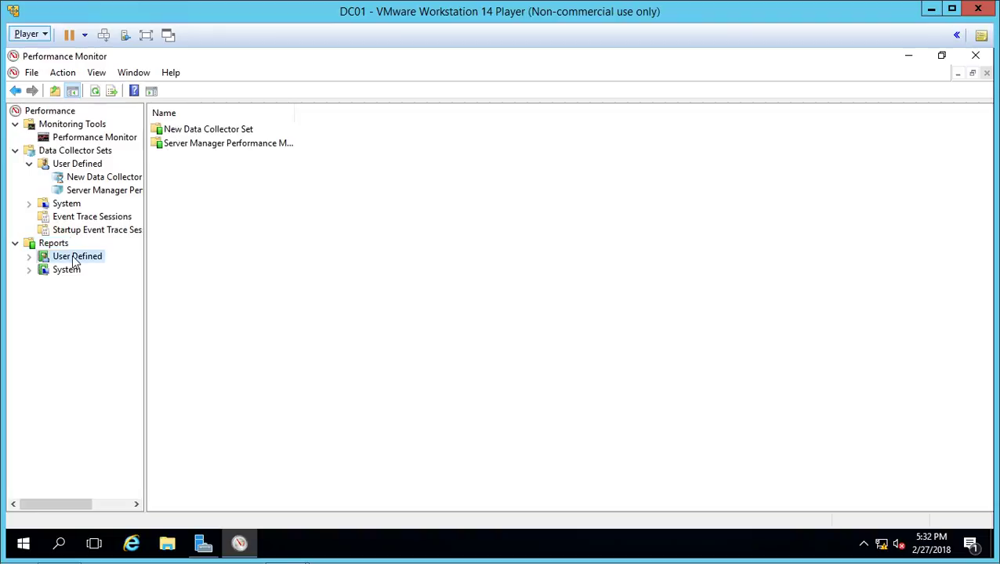
pyautogui.doubleClick(76, 259)
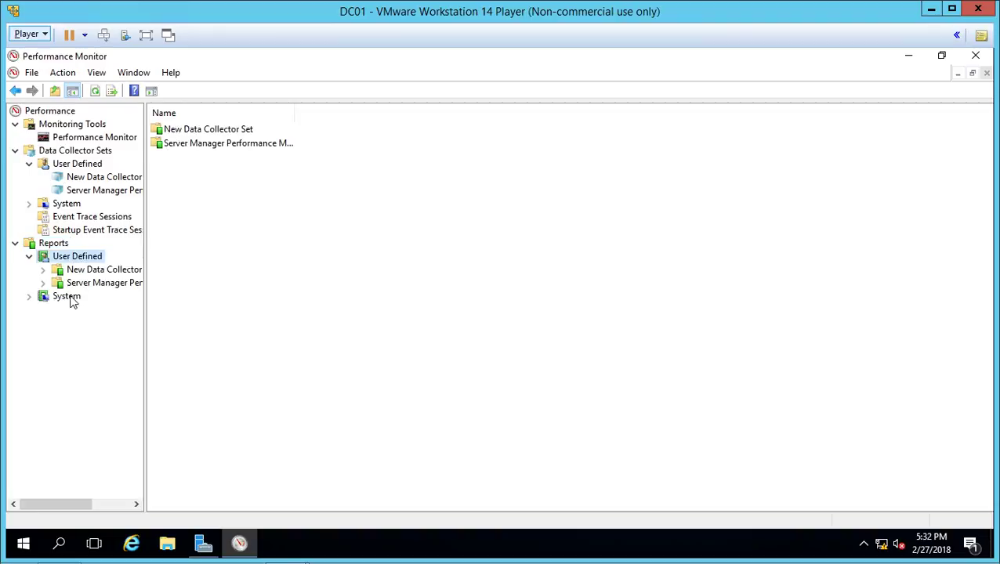
pyautogui.doubleClick(69, 297)
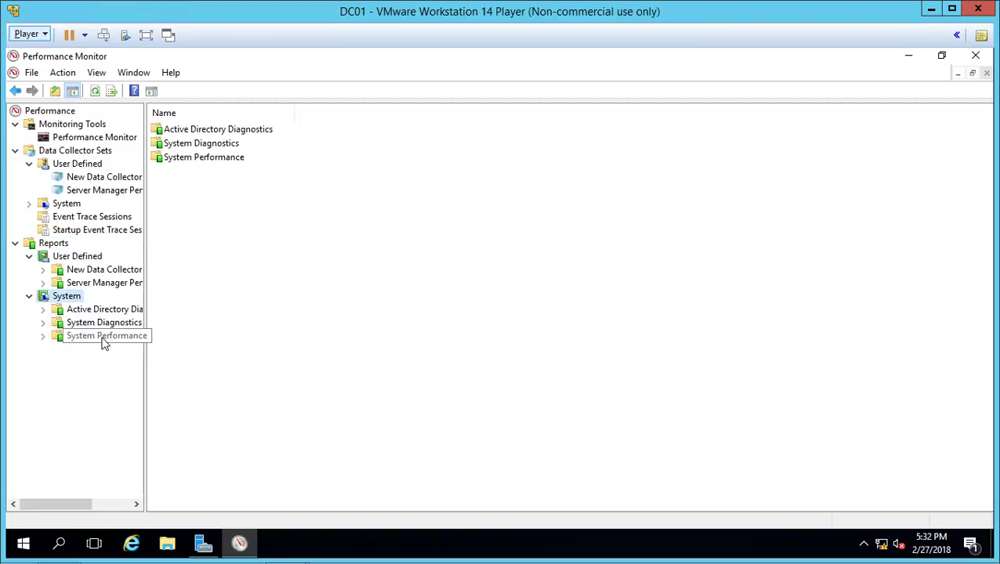
pyautogui.click(113, 272)
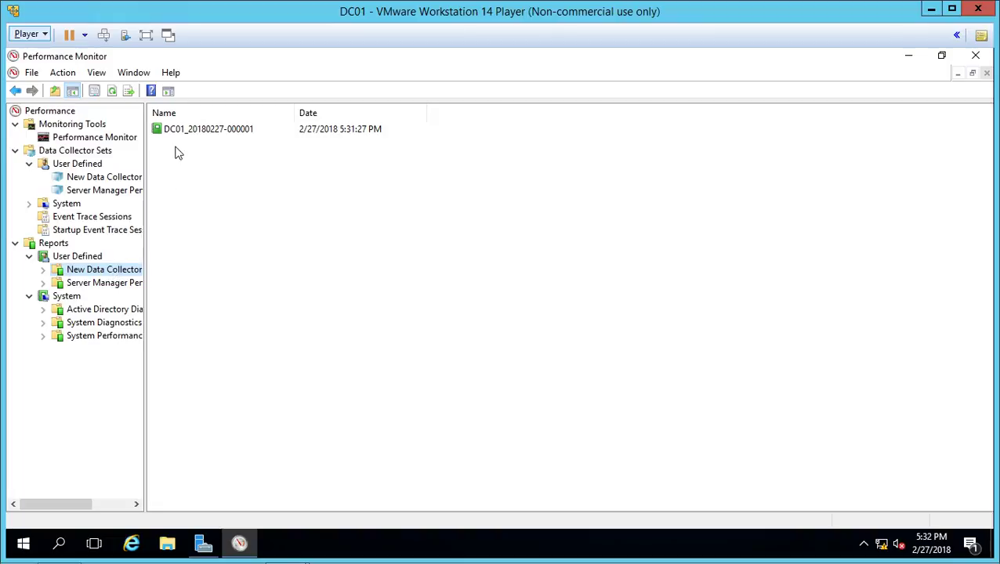
pyautogui.click(200, 135)
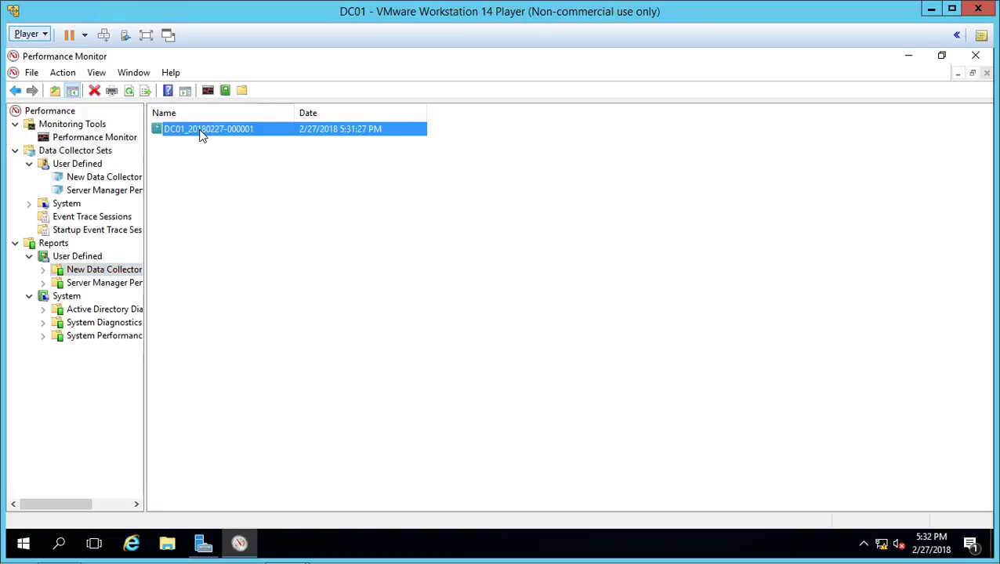
pyautogui.doubleClick(202, 131)
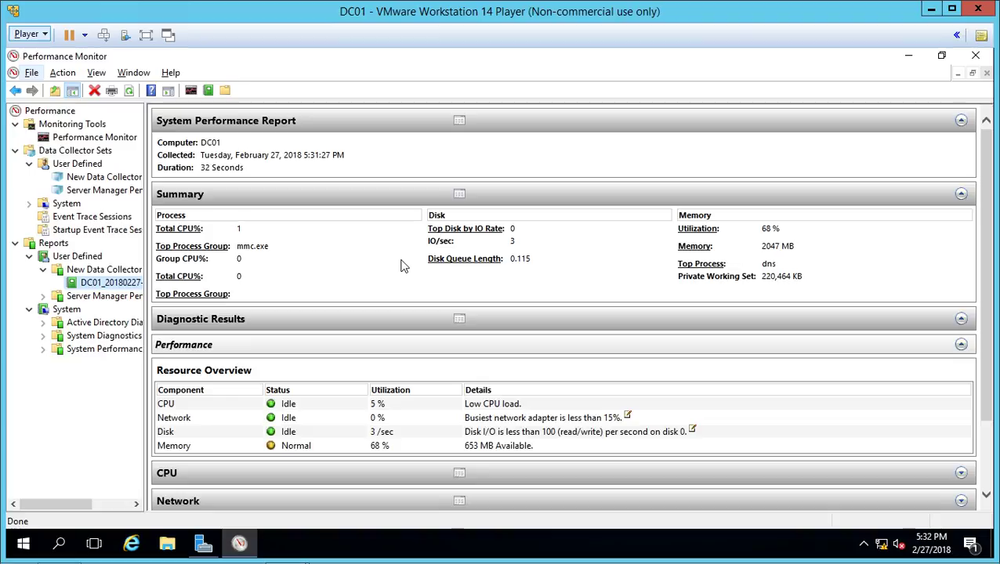
pyautogui.scroll(-1, 401, 266)
pyautogui.scroll(1, 401, 267)
pyautogui.scroll(-3, 324, 257)
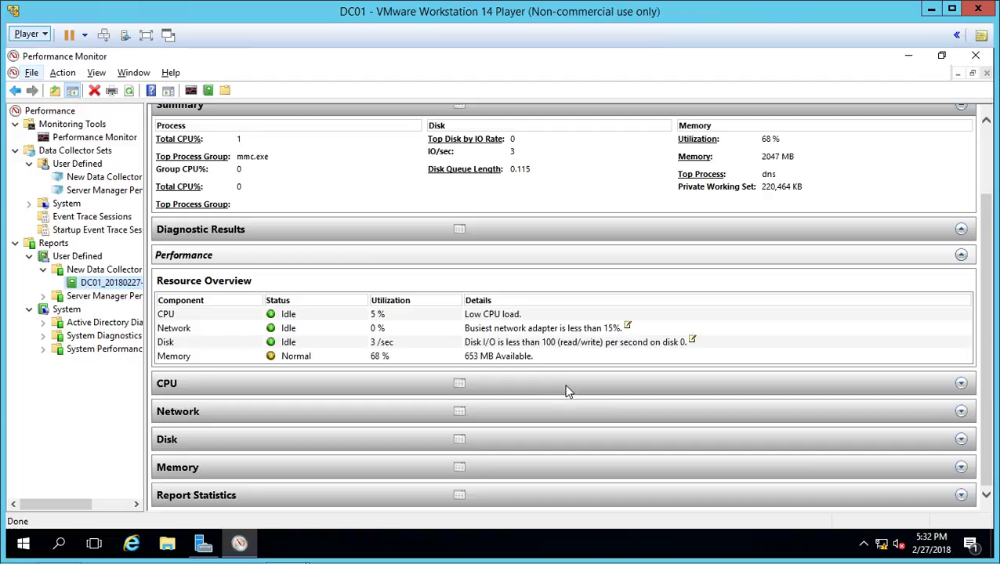
# Expand the report's CPU section and review its process statistics tables.
pyautogui.click(966, 388)
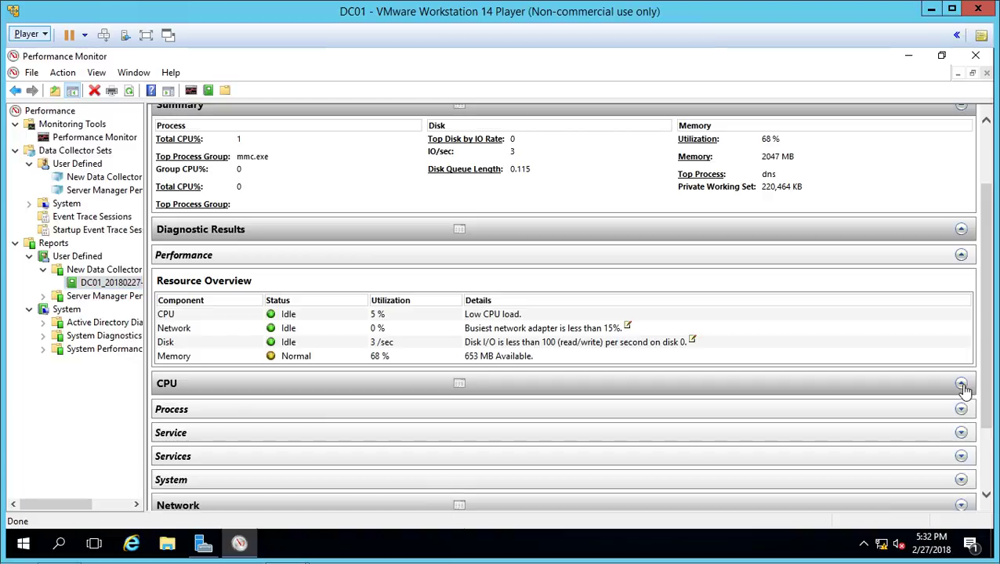
pyautogui.click(963, 386)
pyautogui.click(962, 385)
pyautogui.scroll(-5, 931, 367)
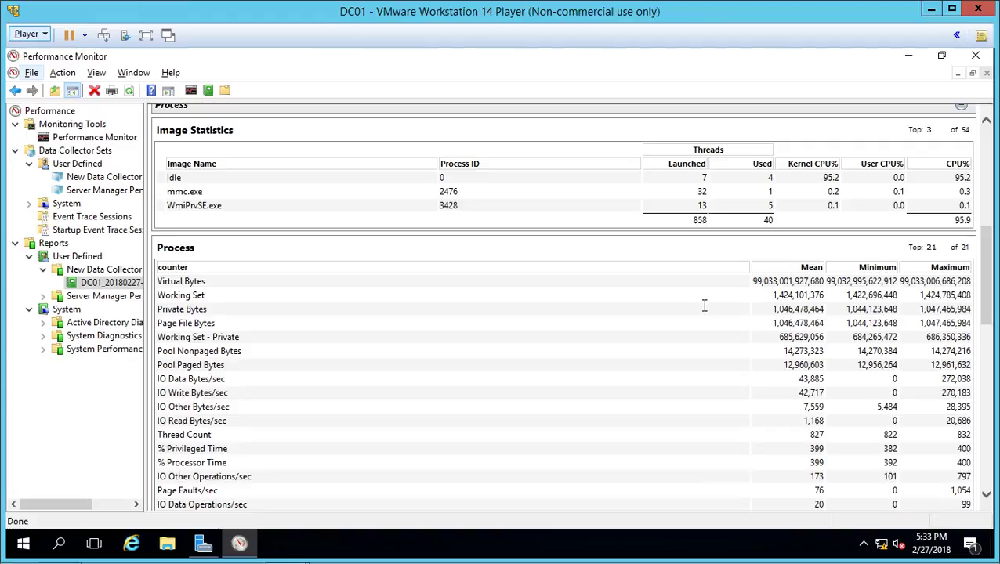
pyautogui.scroll(-2, 704, 312)
pyautogui.scroll(-4, 704, 312)
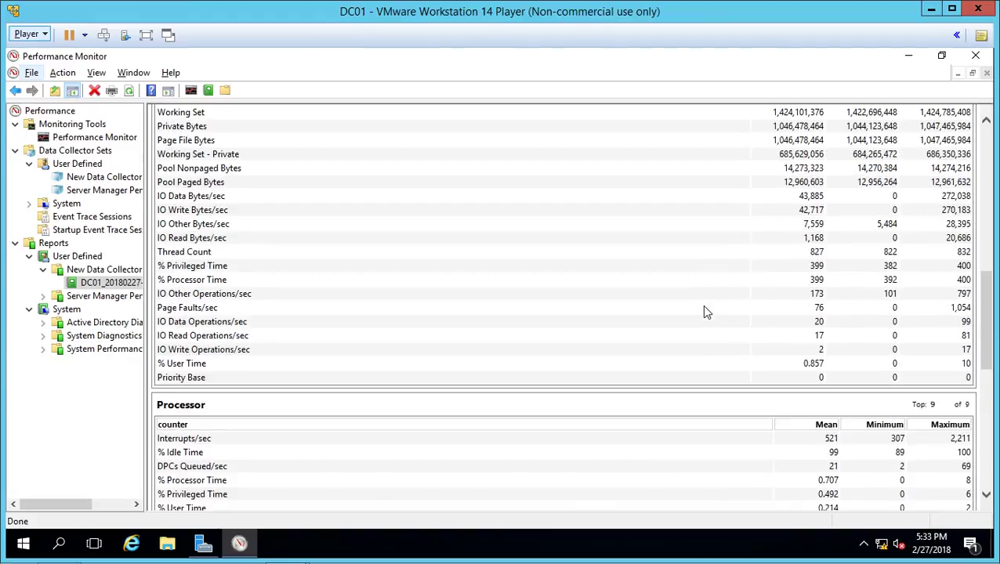
pyautogui.scroll(12, 704, 312)
pyautogui.scroll(6, 705, 309)
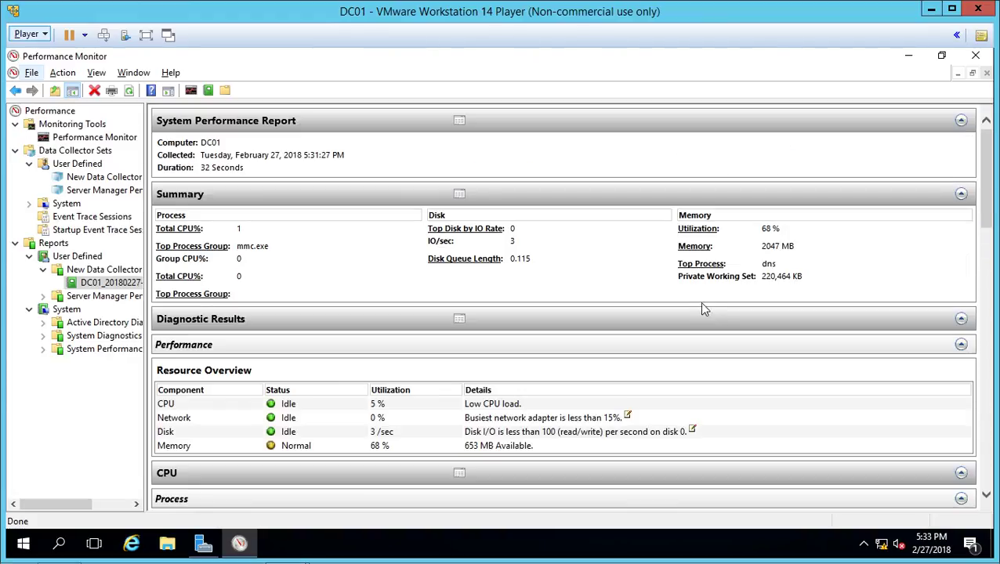